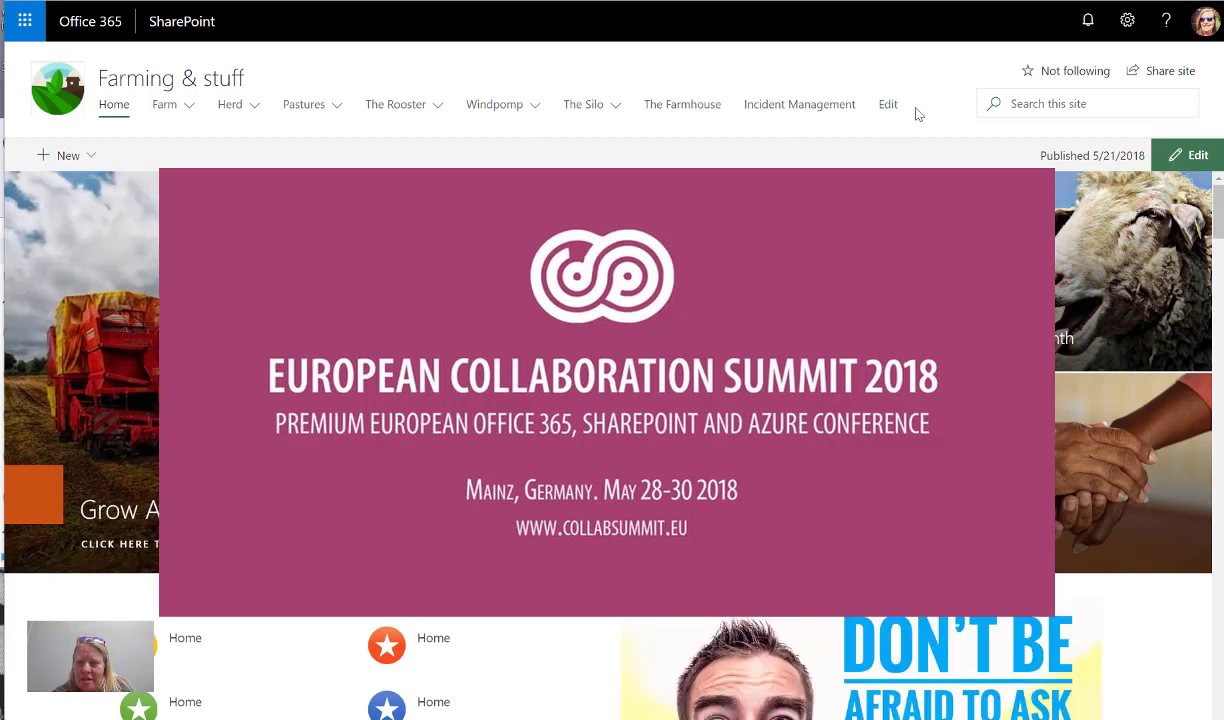
Open The Farmhouse document library from the site's top navigation bar
click(1125, 33)
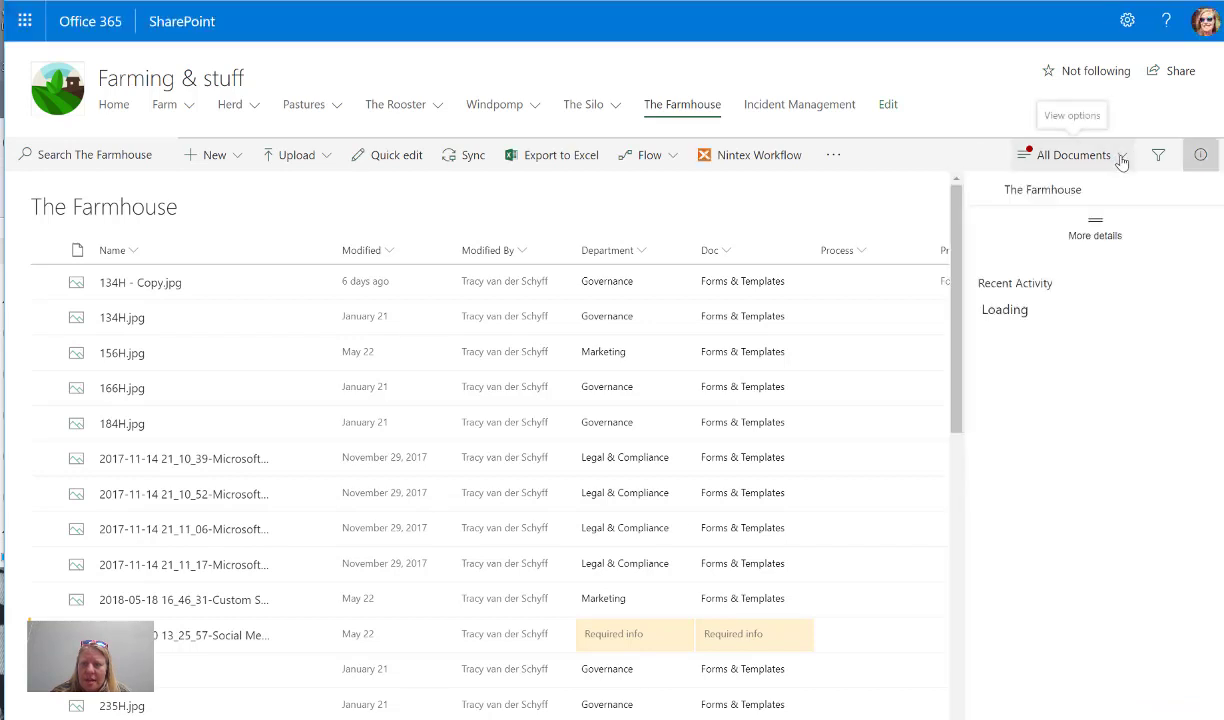
Check the existing views, then open The Farmhouse library settings down to the Views section
click(1120, 156)
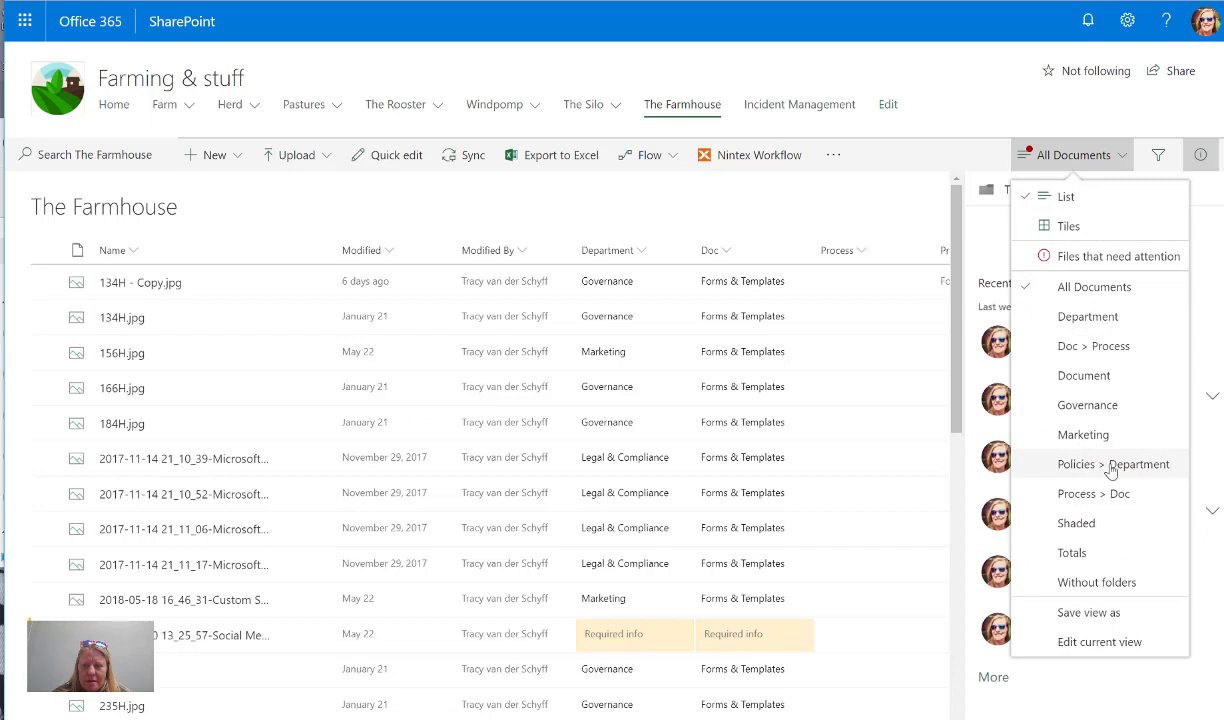
click(1127, 21)
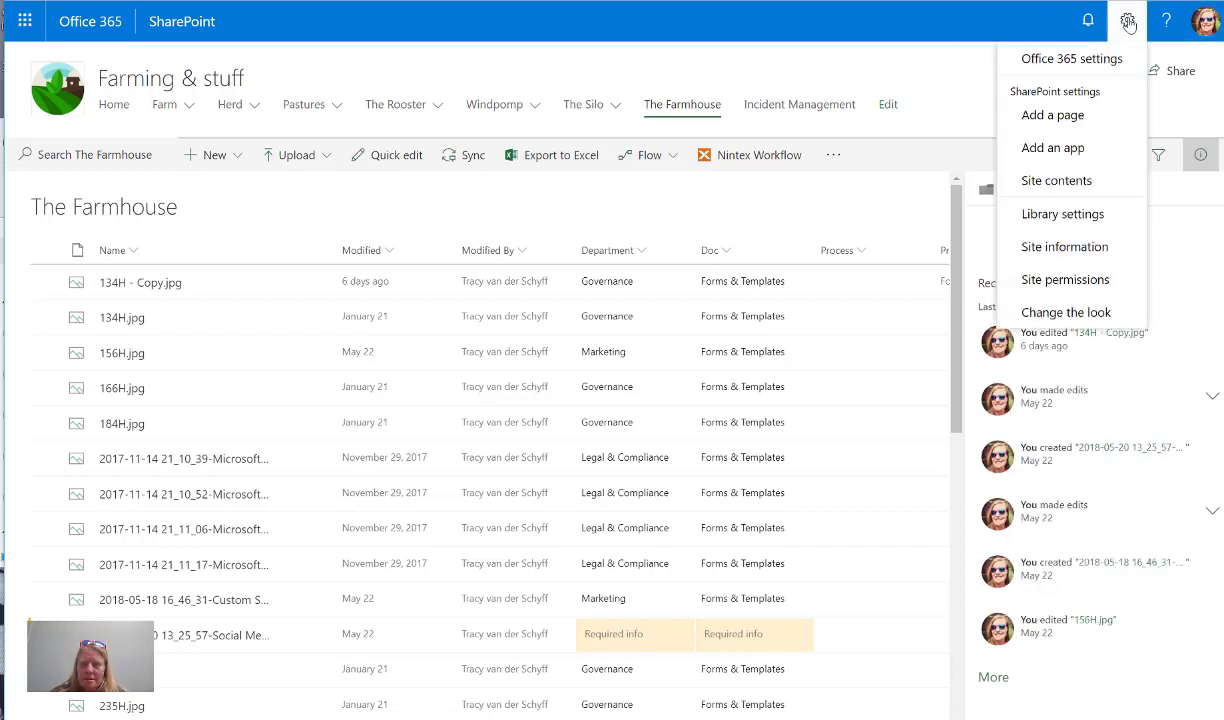
click(1060, 213)
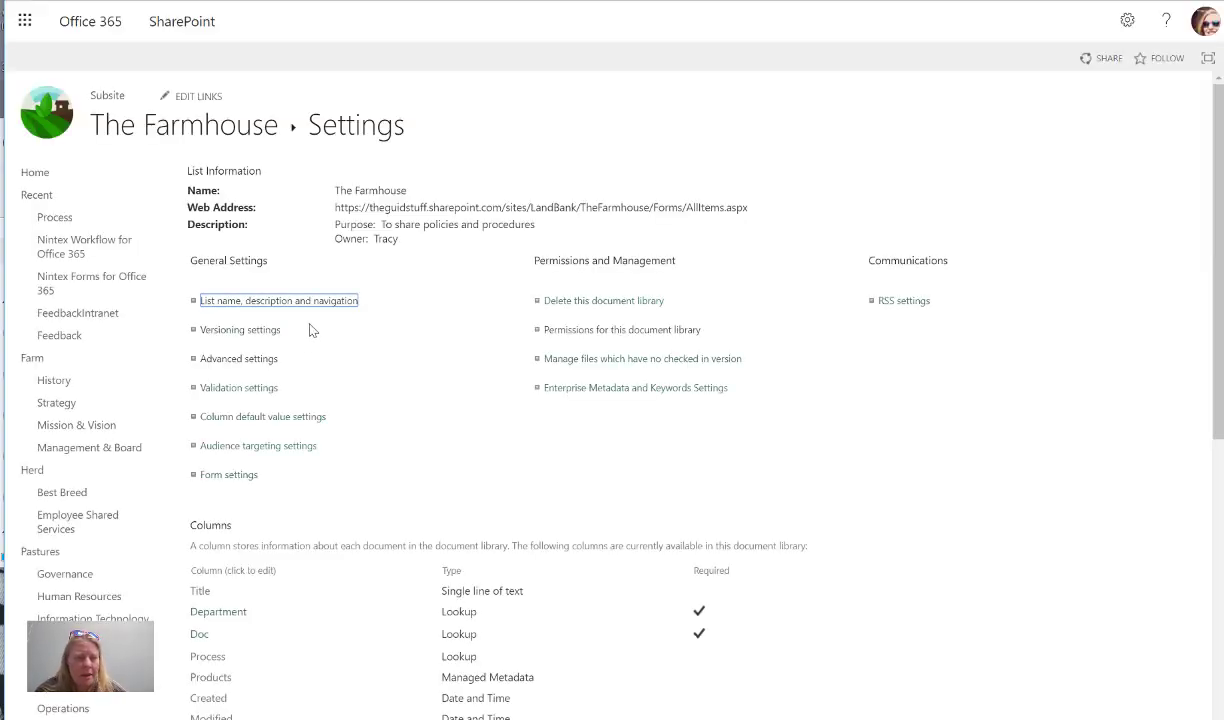
scroll(386, 395, down, 6)
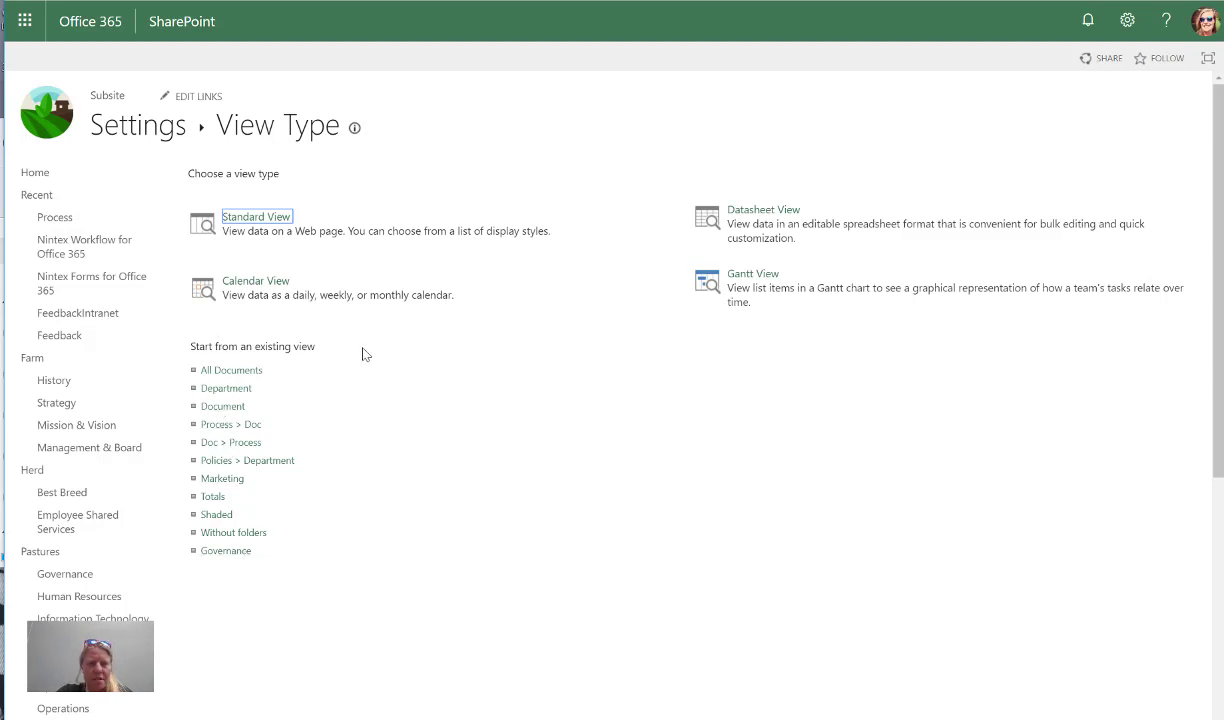
Base a new public view on All Documents and name it 'Grouped View'
click(240, 370)
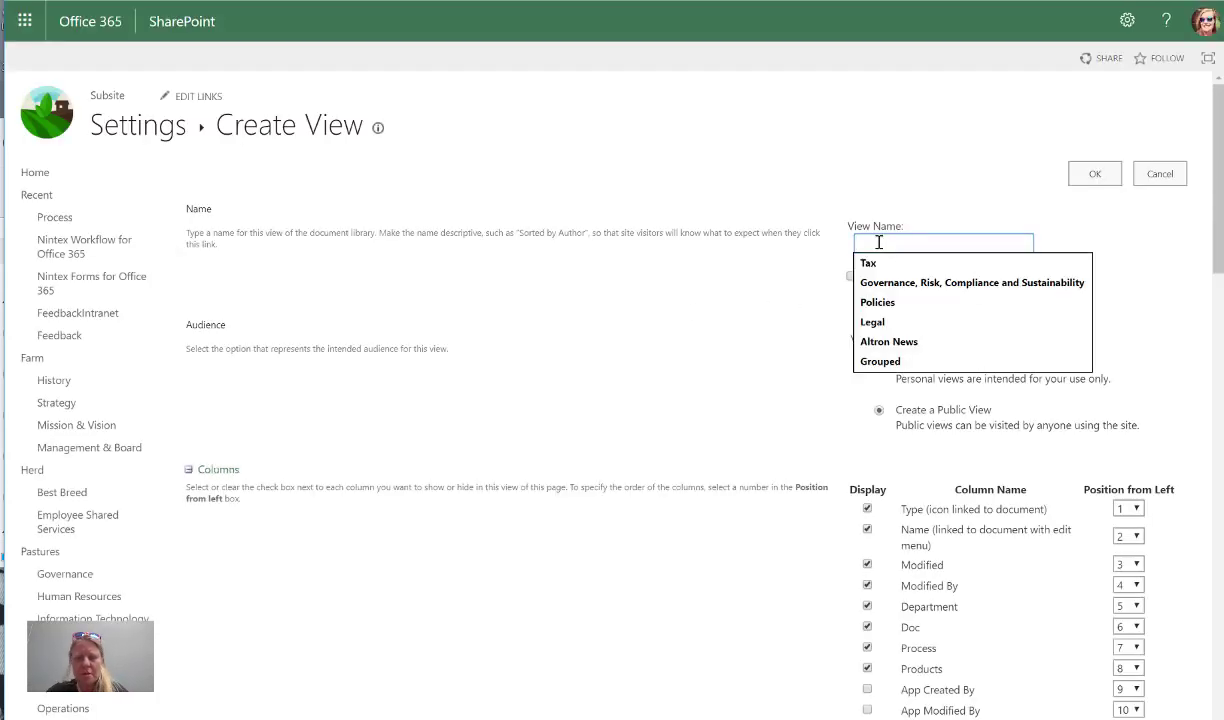
text(Groupe)
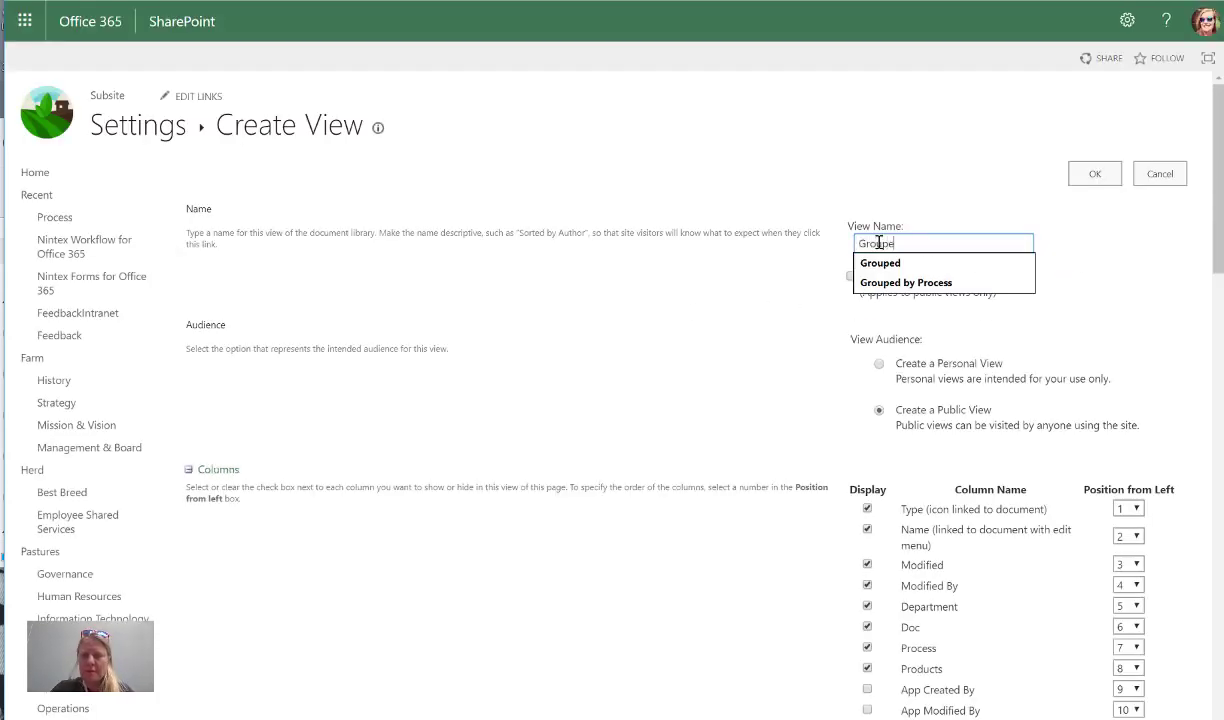
text(d View)
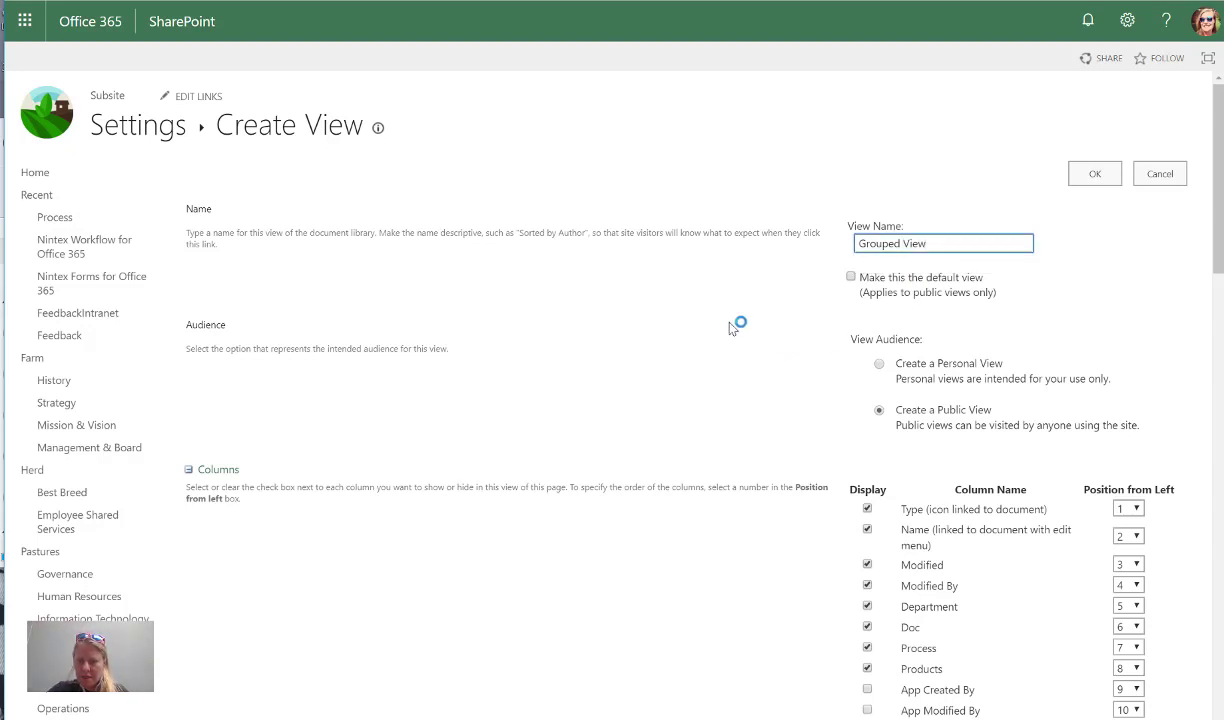
click(700, 306)
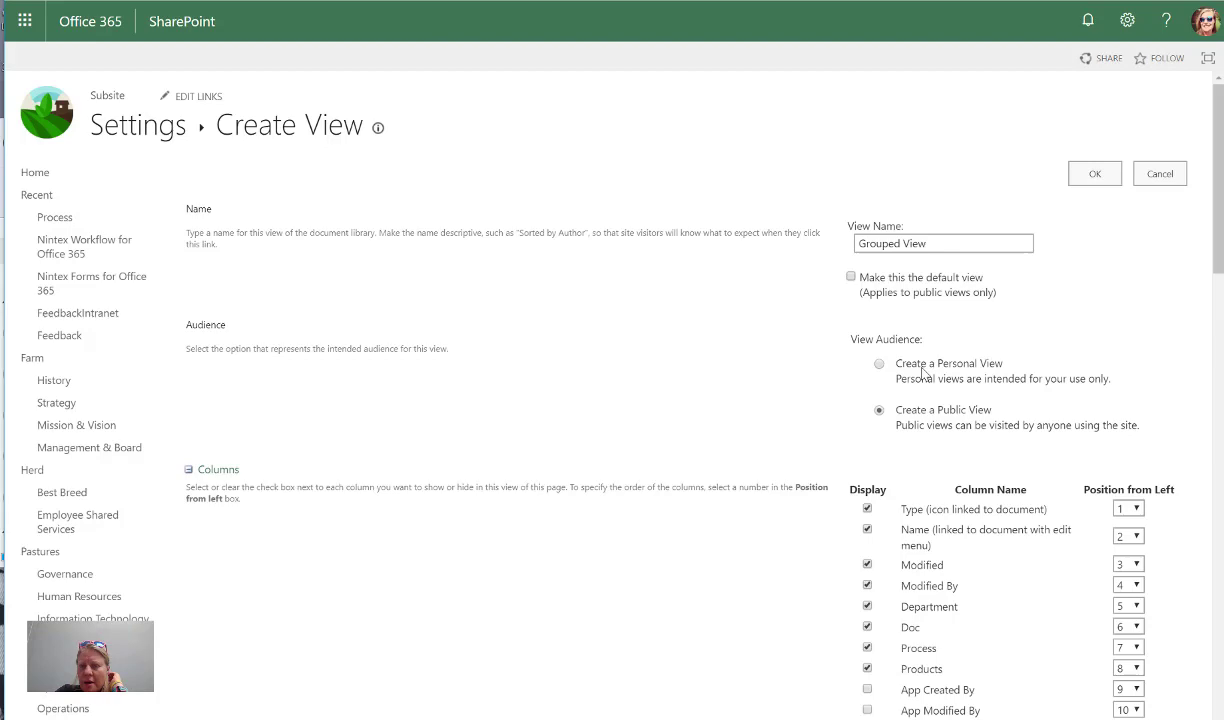
scroll(724, 360, down, 2)
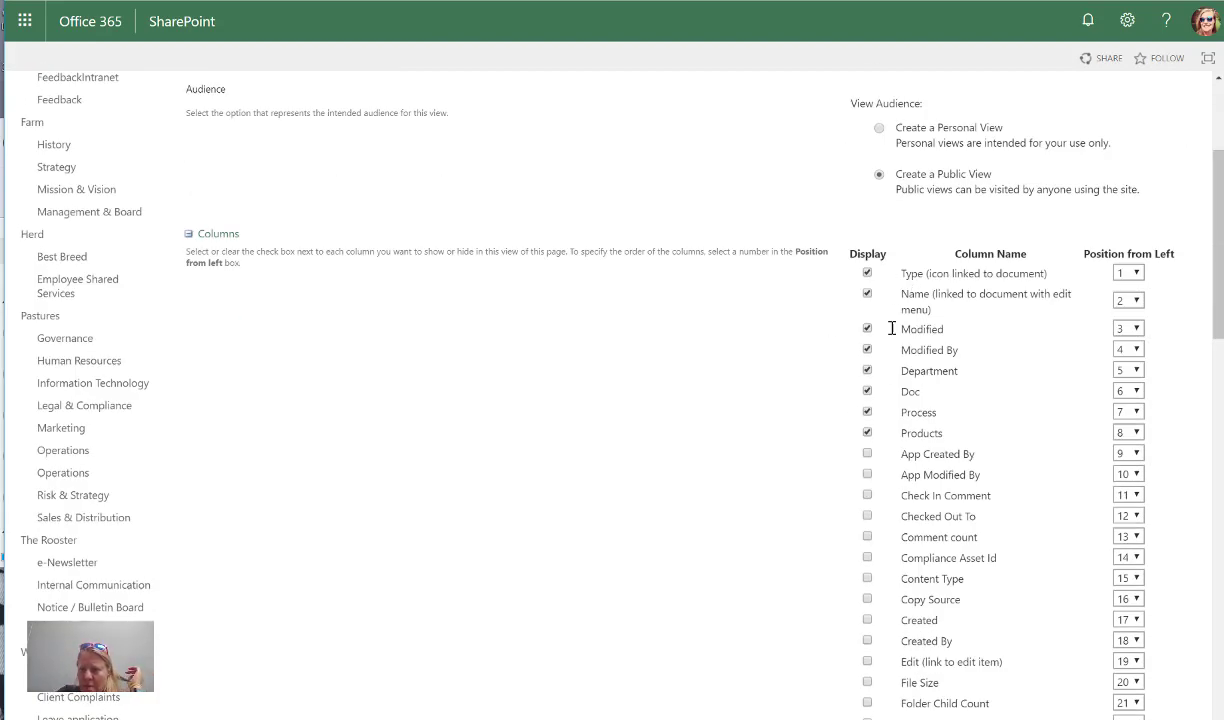
scroll(700, 441, down, 5)
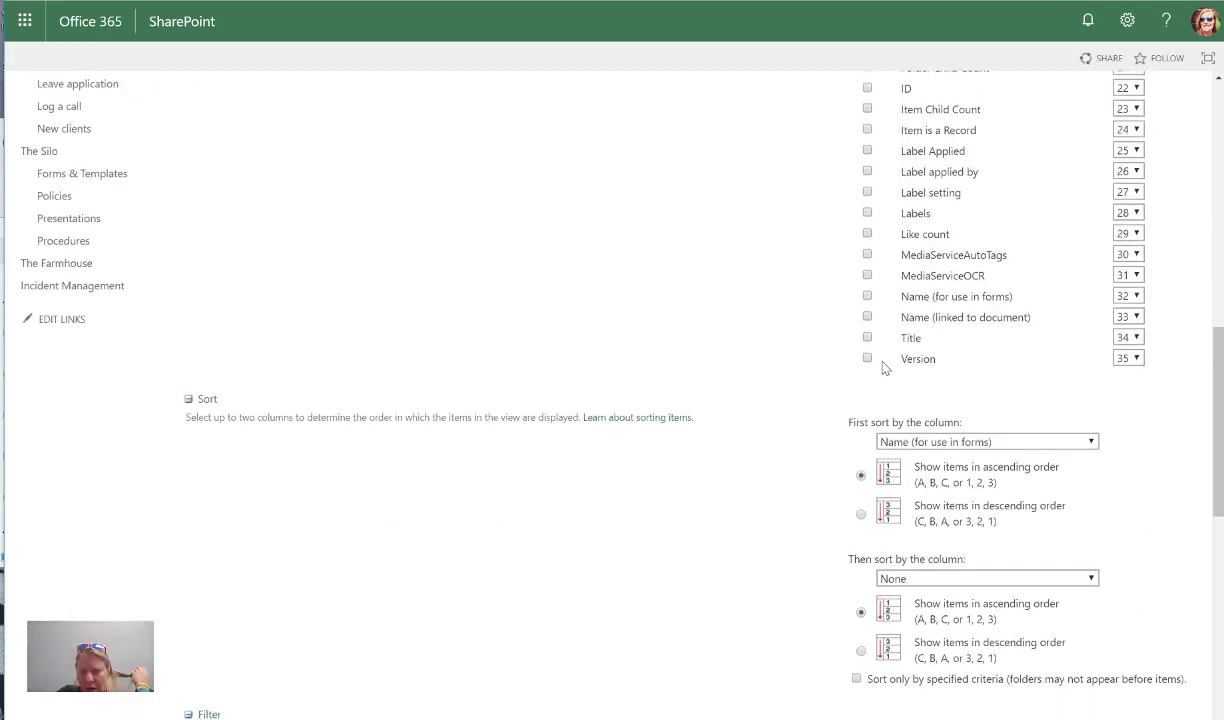
scroll(787, 477, down, 3)
scroll(735, 465, down, 1)
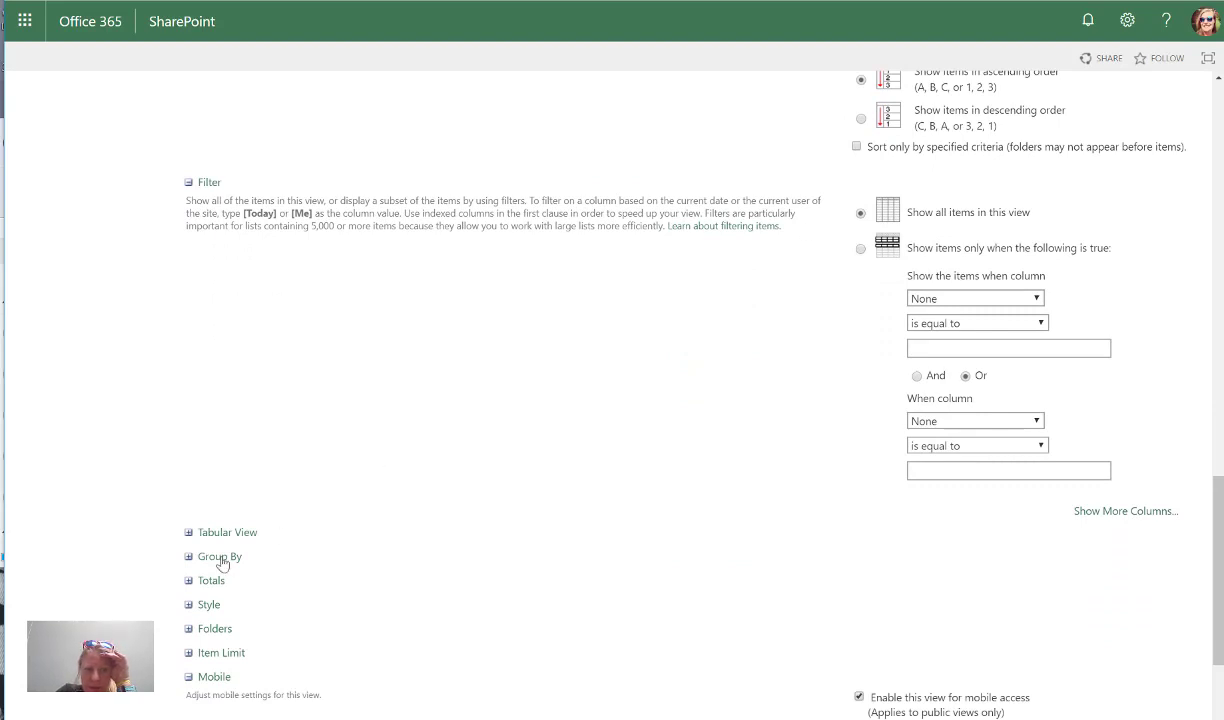
Group the view first by Department, then by Doc
click(219, 556)
scroll(571, 390, down, 2)
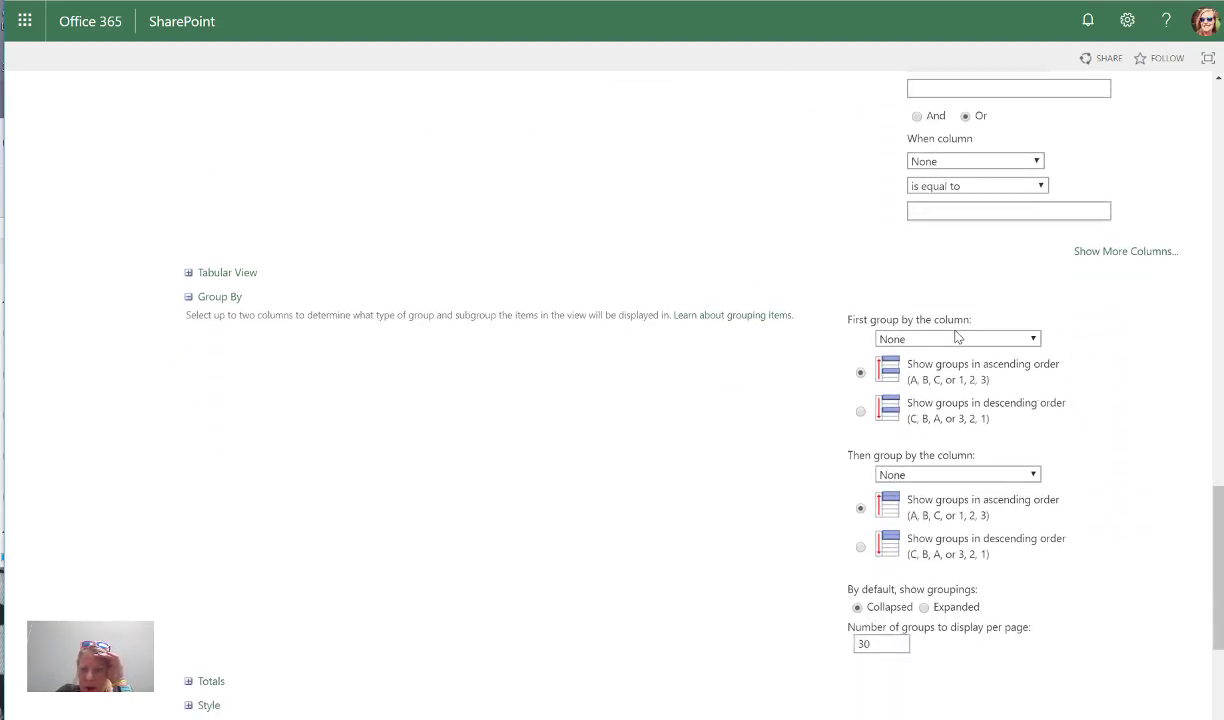
click(957, 339)
scroll(953, 265, down, 1)
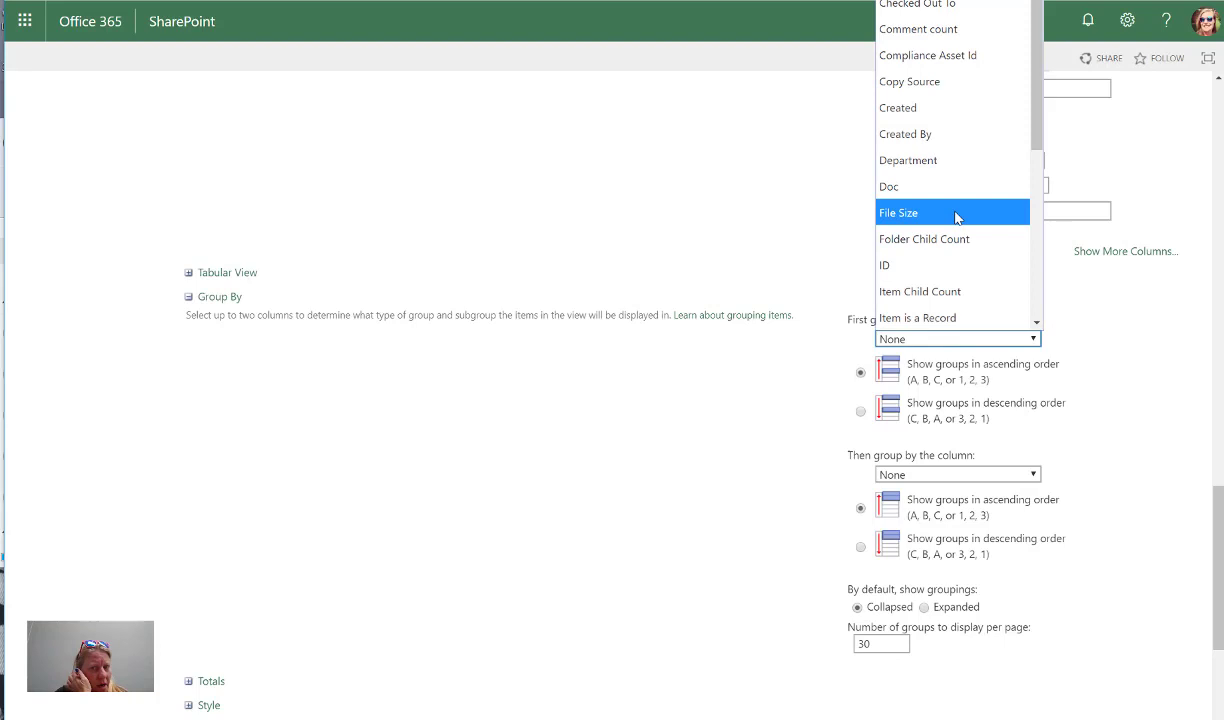
click(950, 162)
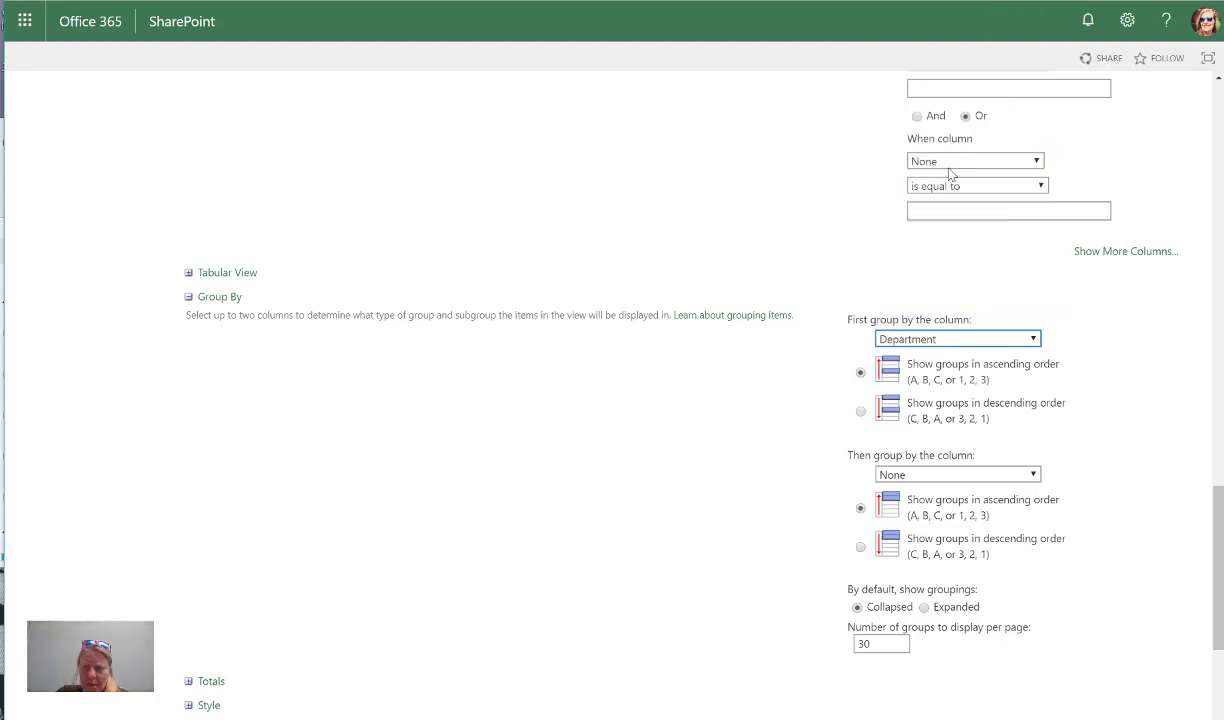
click(909, 476)
scroll(930, 300, down, 1)
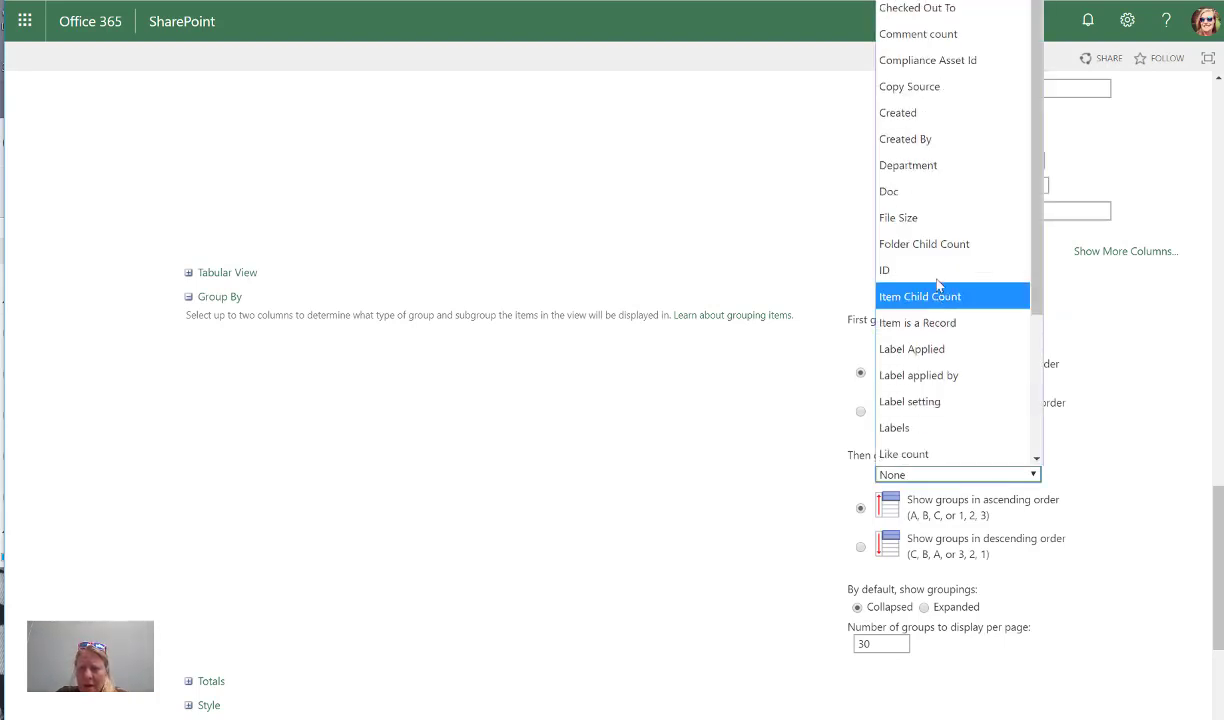
click(930, 199)
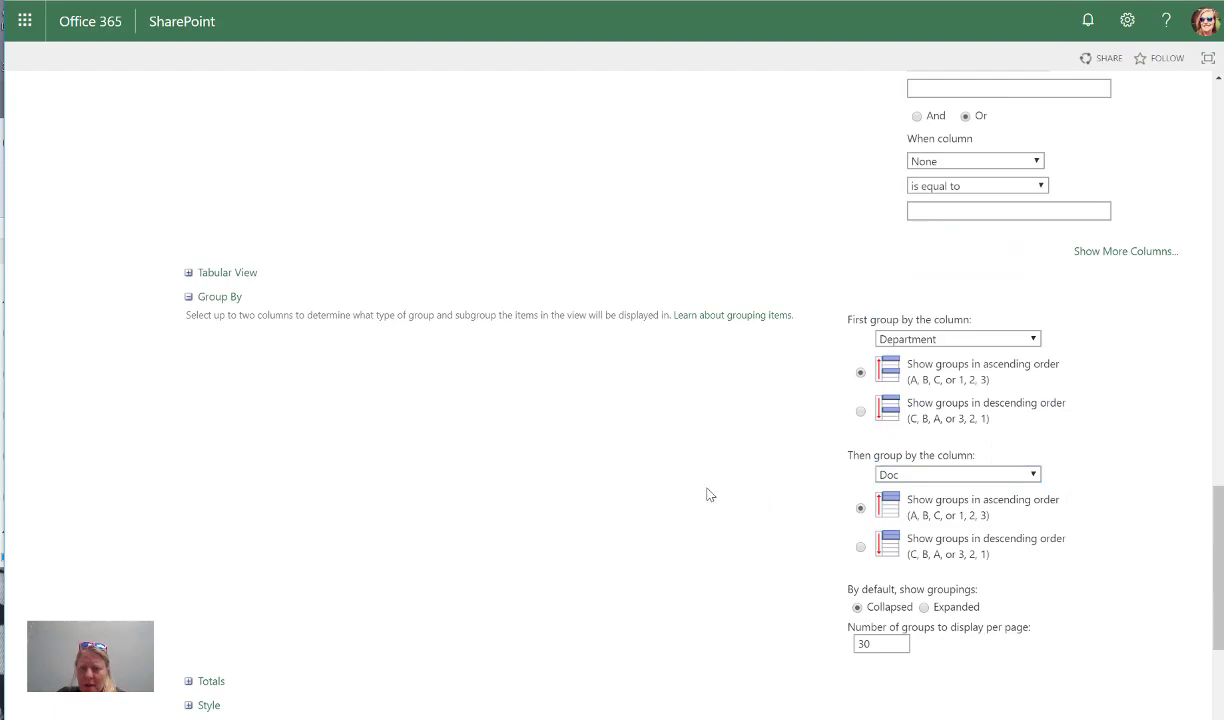
Start renaming the view to 'Department > Document Type'
scroll(705, 494, up, 20)
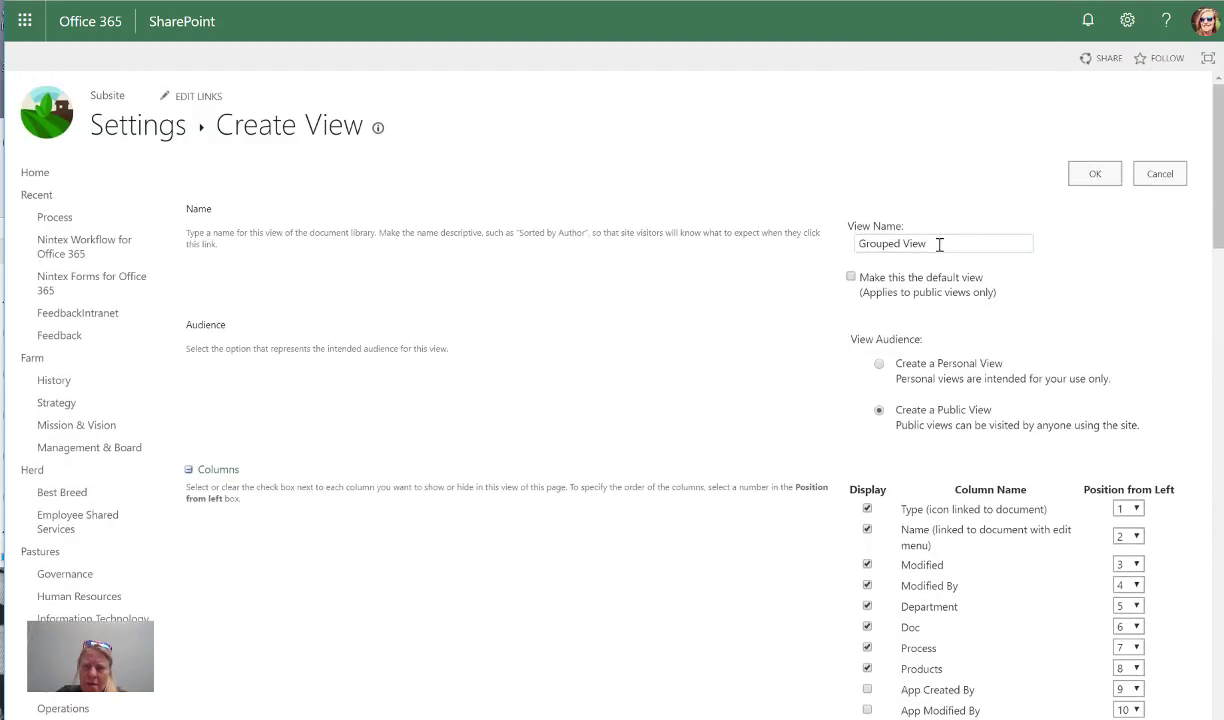
drag(940, 243, 763, 231)
text(Depart)
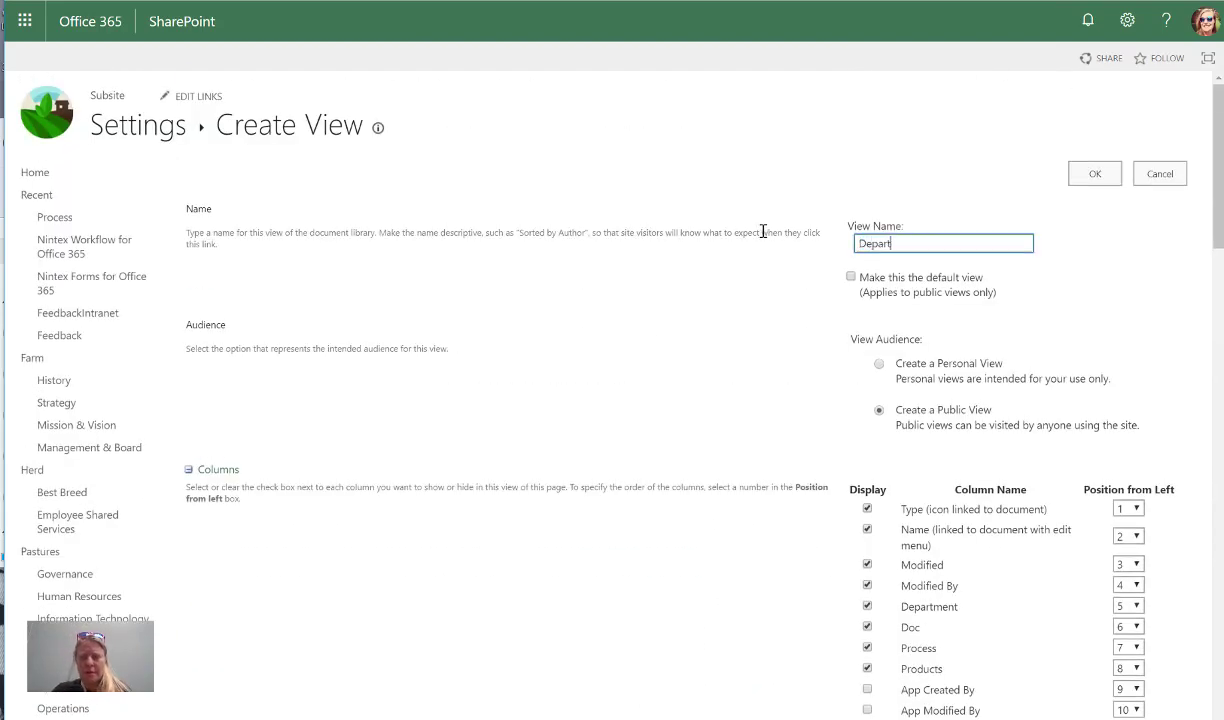
text(ment > Doc)
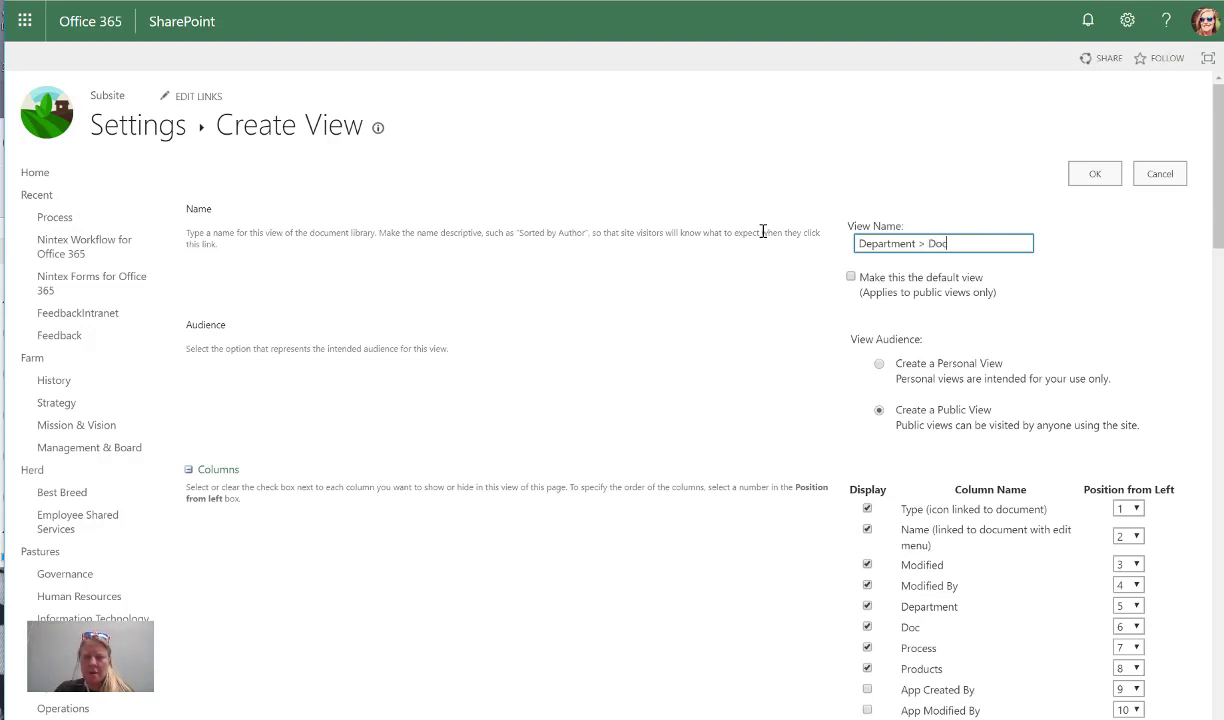
text(ument Type)
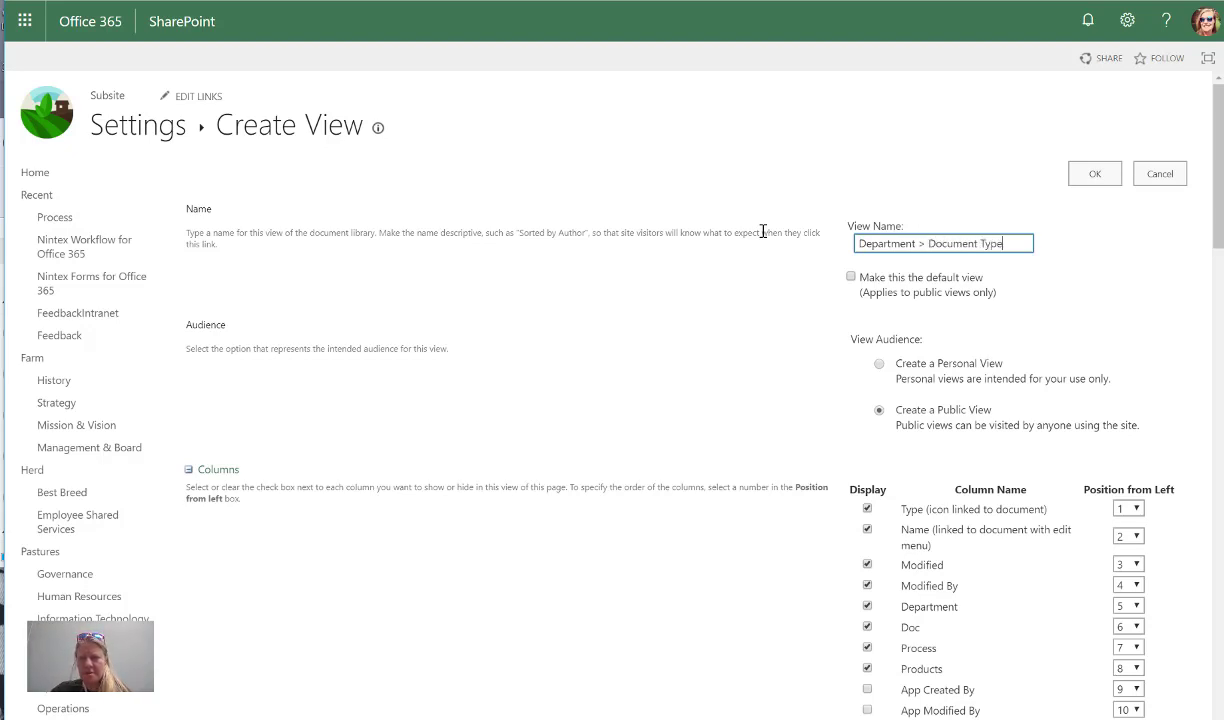
Set the view's item limit to 100 items per batch
click(652, 307)
scroll(695, 390, down, 1)
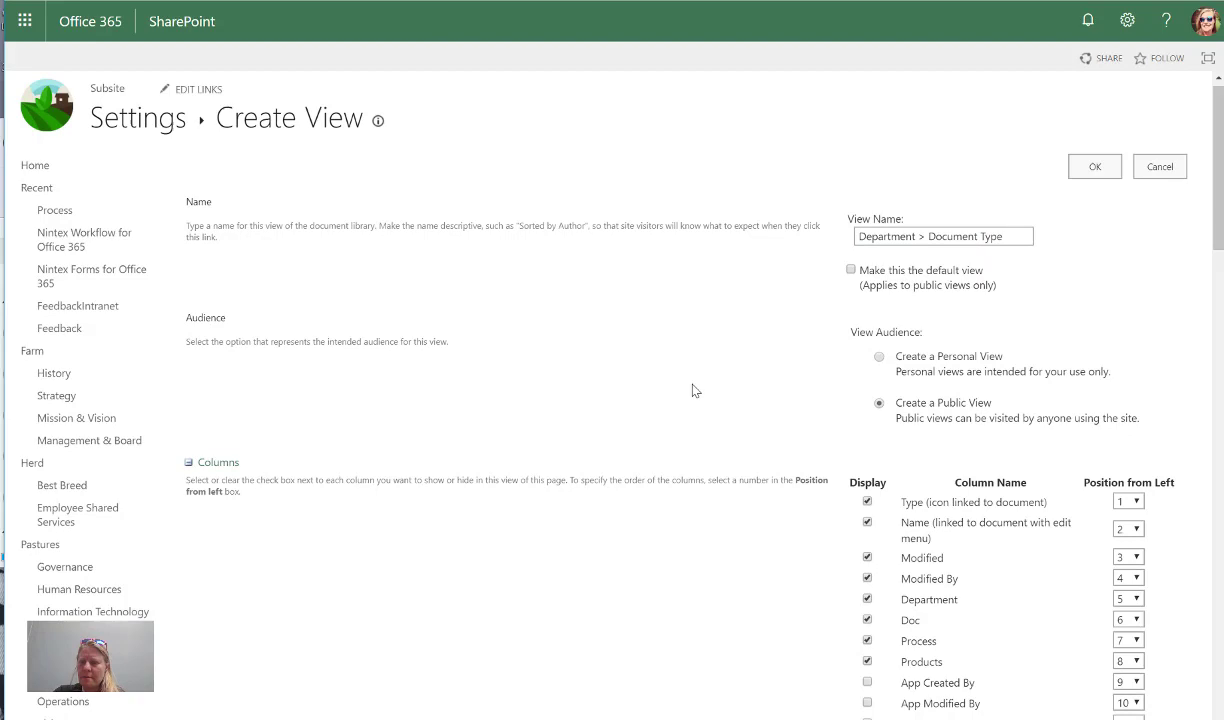
scroll(700, 420, down, 15)
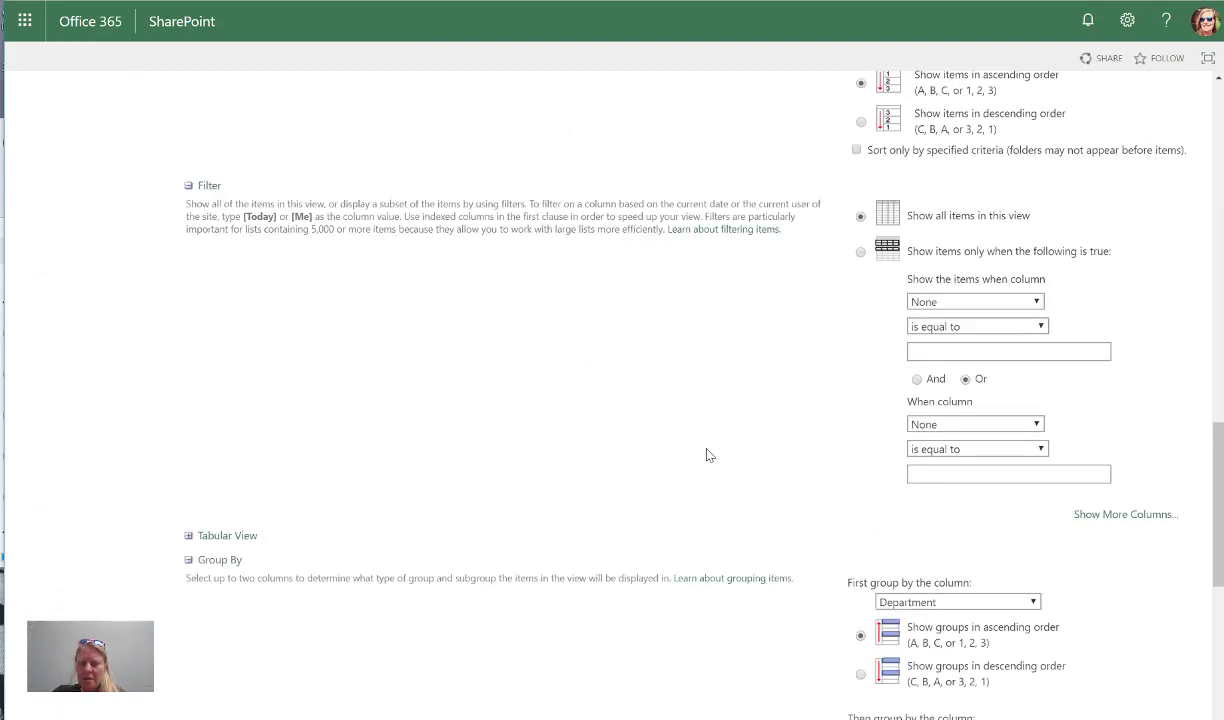
scroll(665, 460, down, 6)
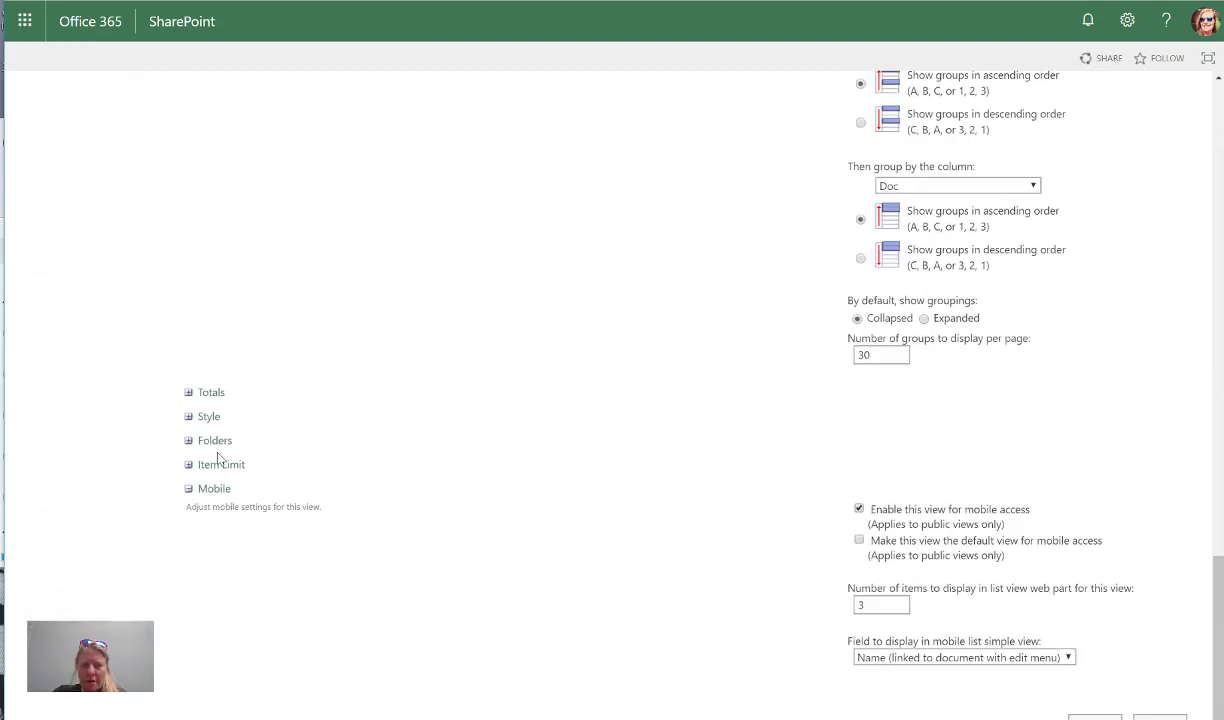
click(211, 466)
drag(896, 508, 810, 520)
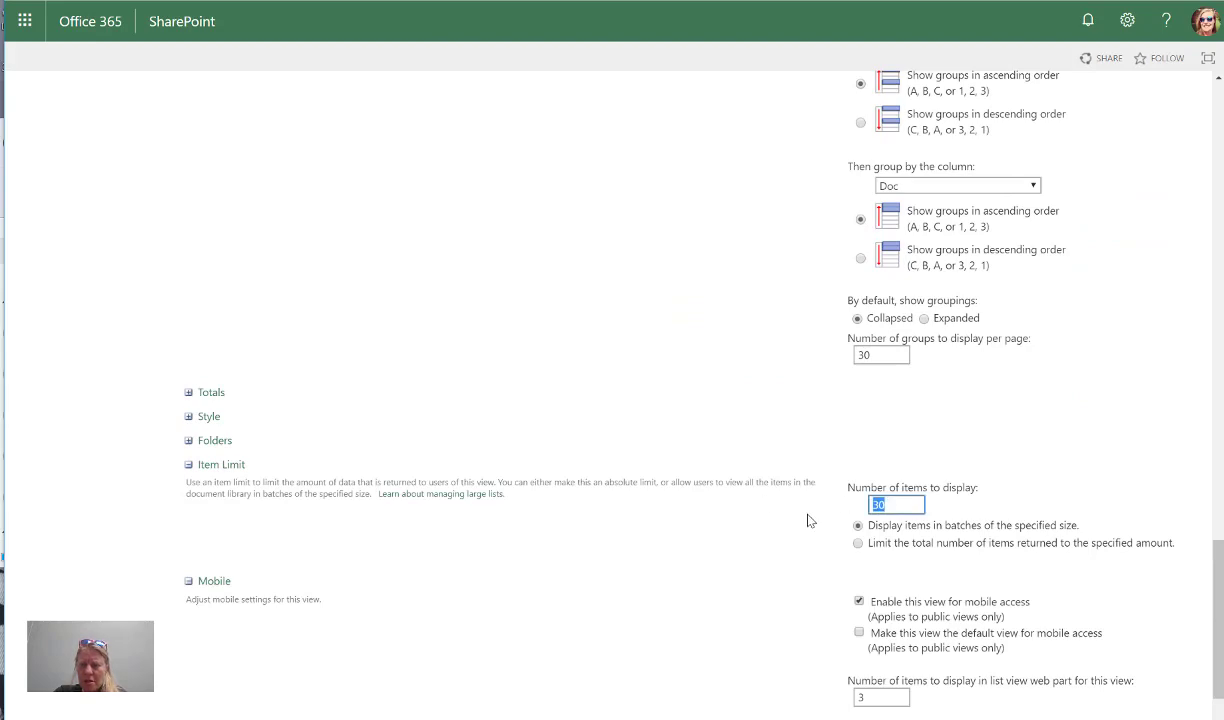
text(10)
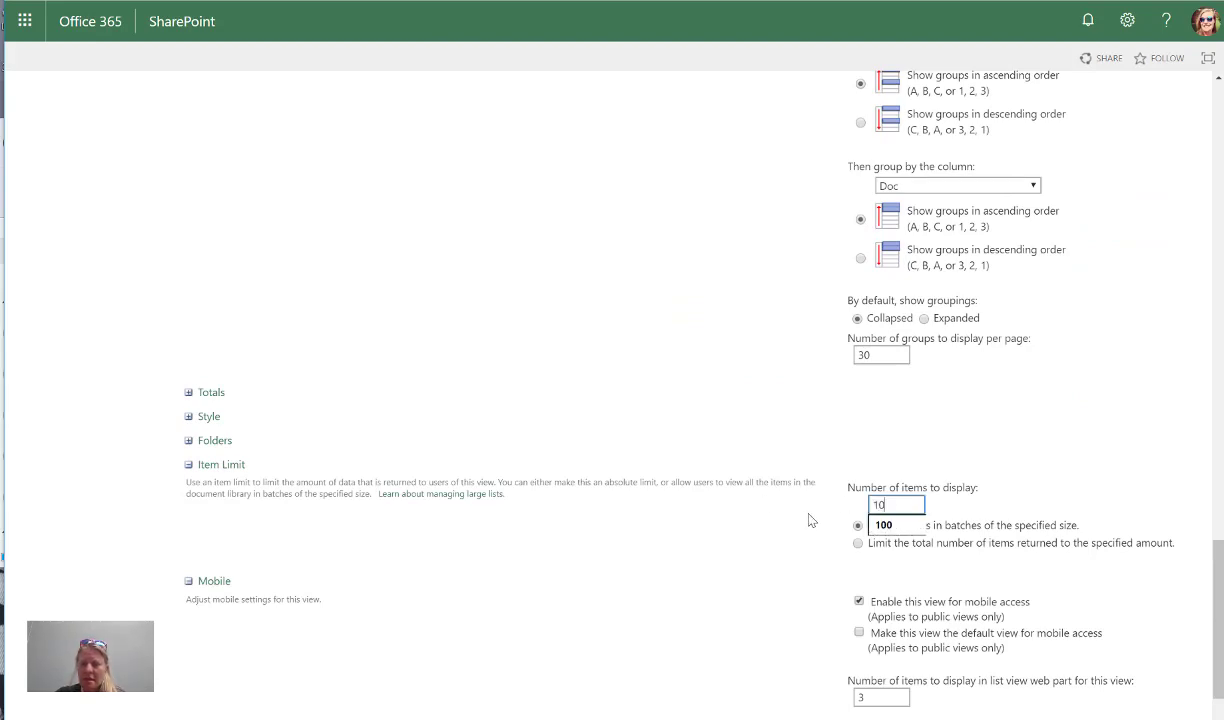
text(0)
click(705, 258)
Show the Process and Products columns and hide the Department and Doc columns
scroll(686, 344, up, 10)
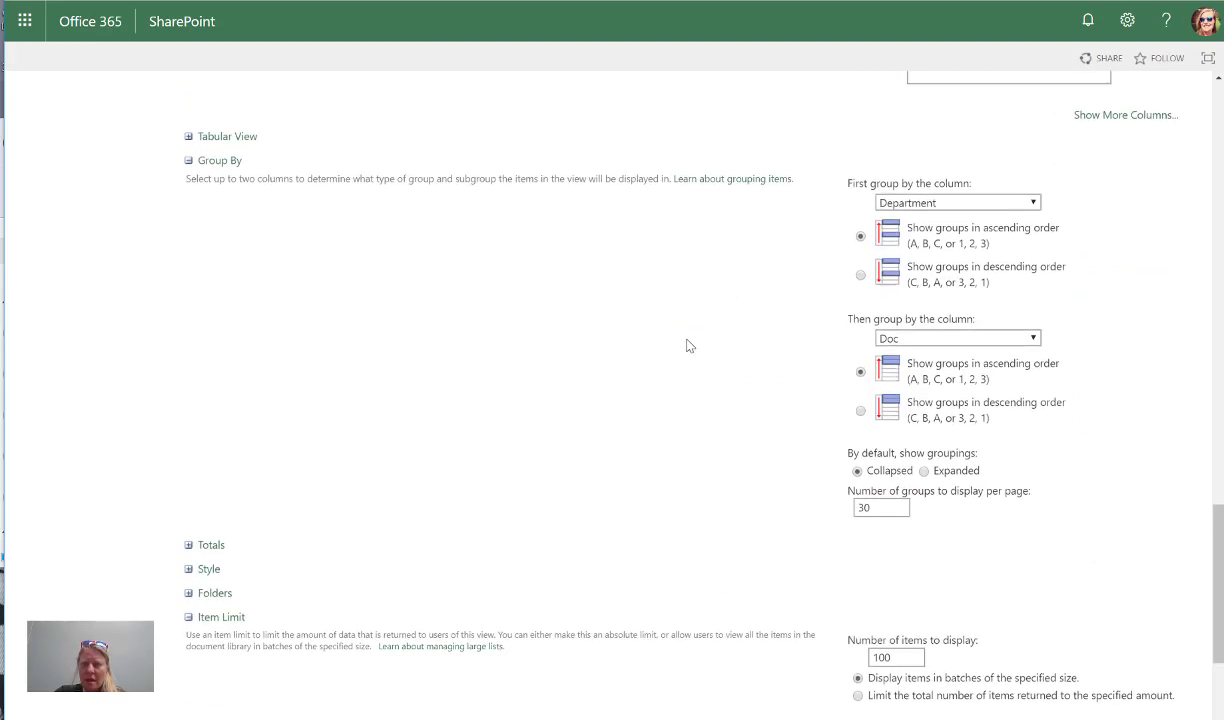
scroll(686, 344, up, 10)
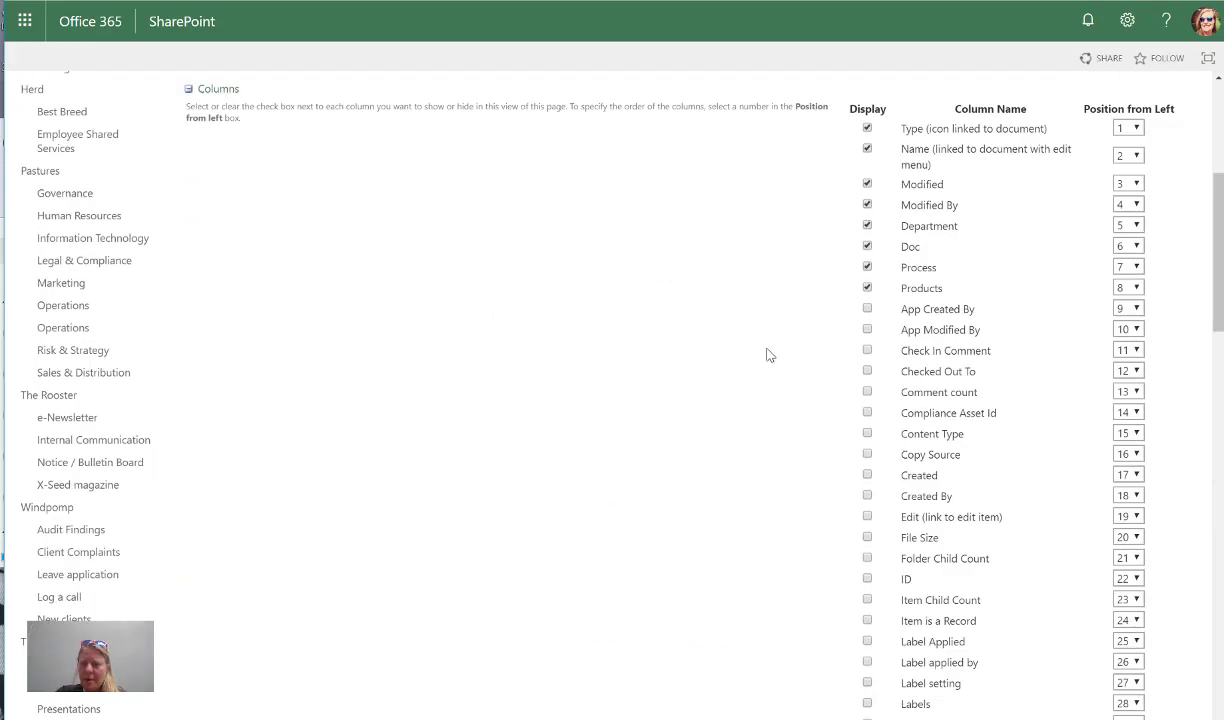
click(867, 267)
click(867, 267)
click(867, 225)
click(867, 246)
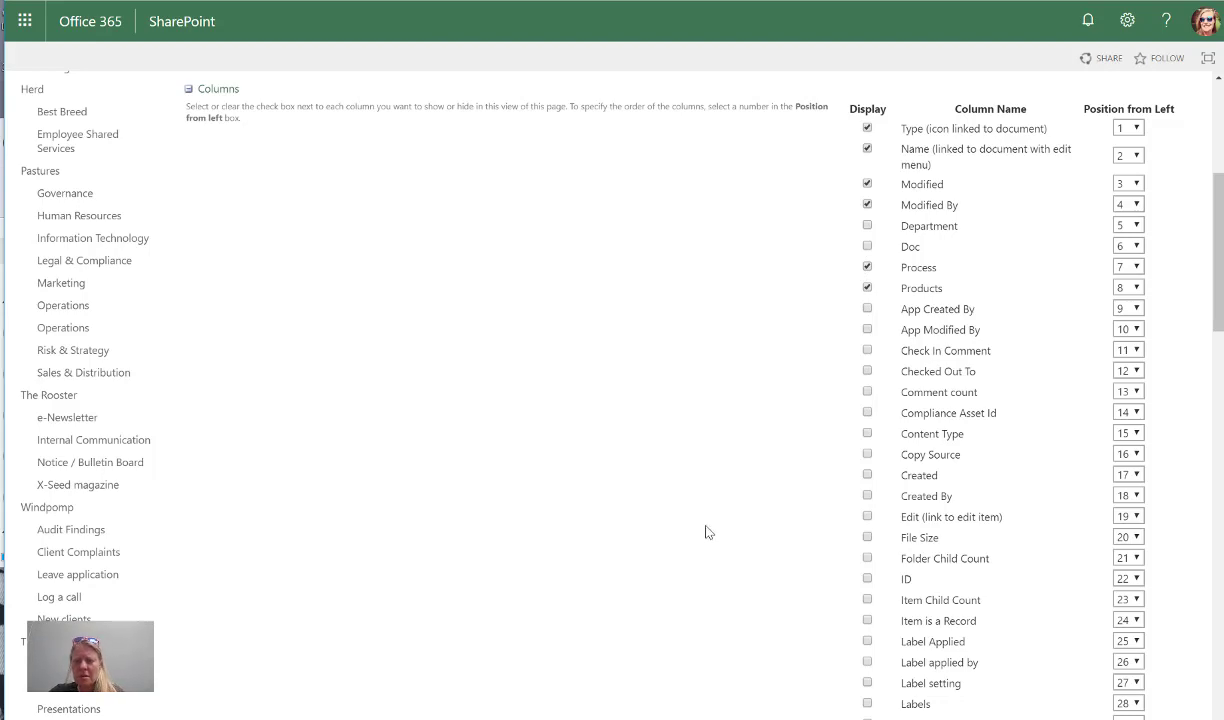
scroll(705, 532, down, 15)
Save the view and browse the Unassigned and Governance groups, leaving Marketing expanded
click(1095, 660)
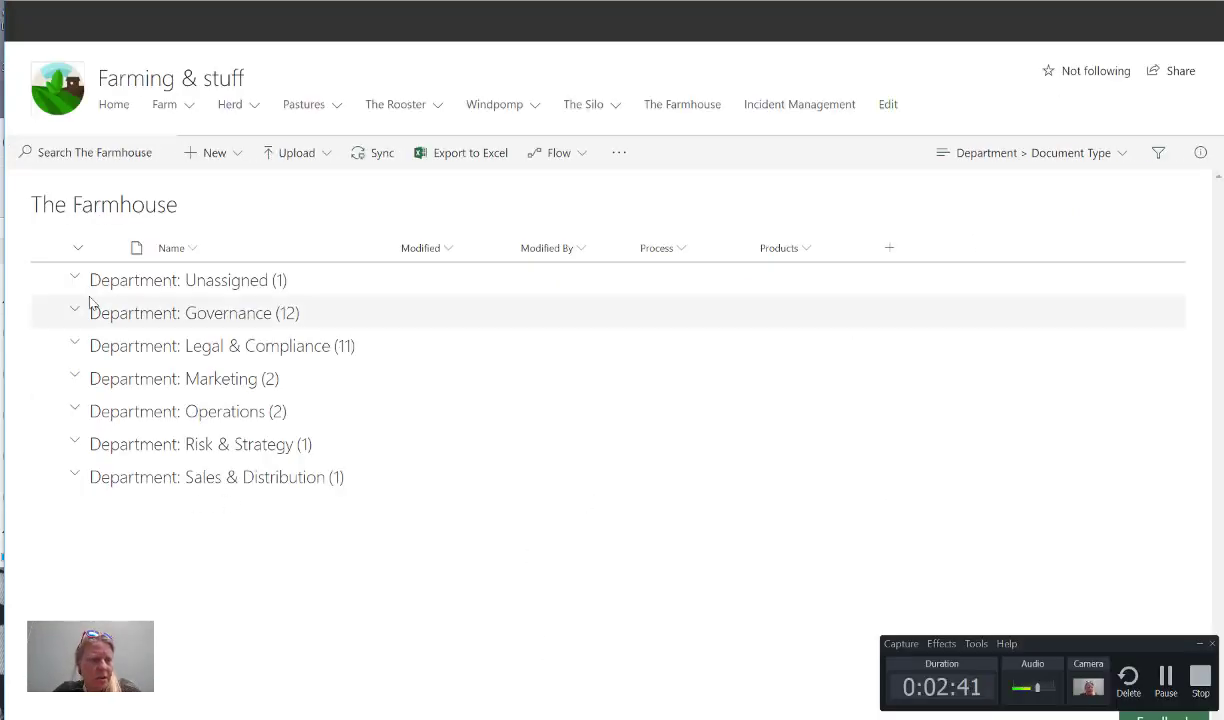
click(75, 278)
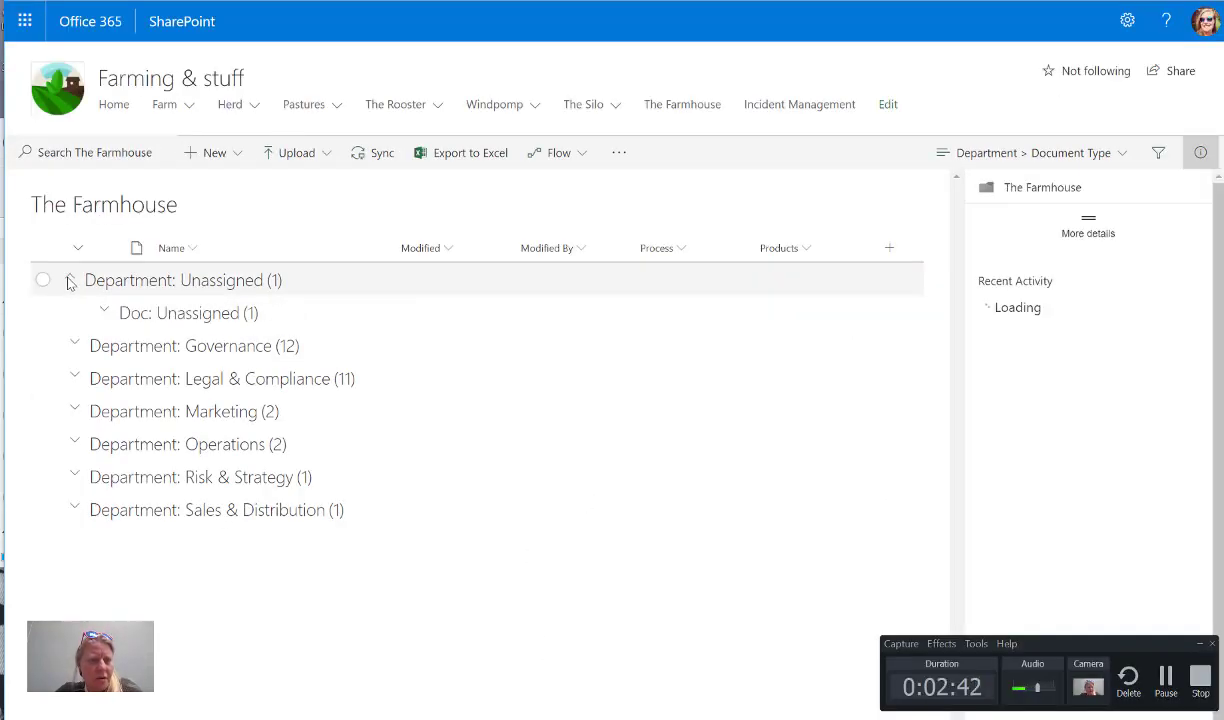
click(78, 343)
click(110, 376)
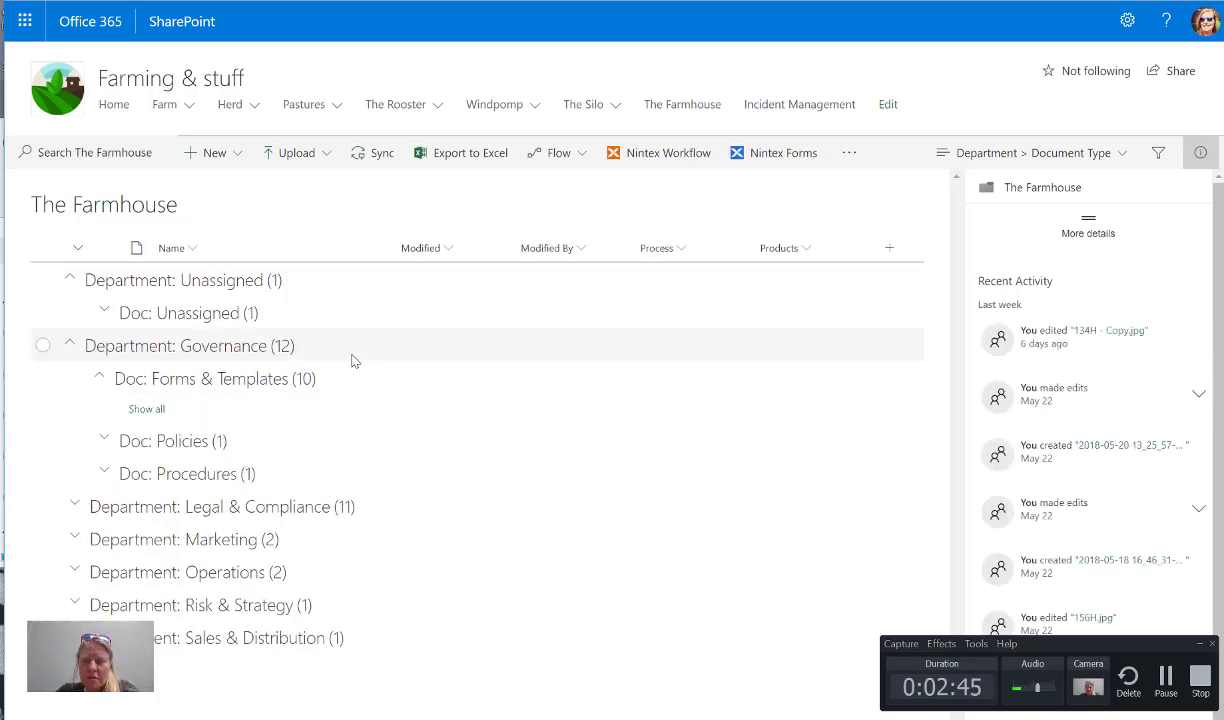
click(146, 408)
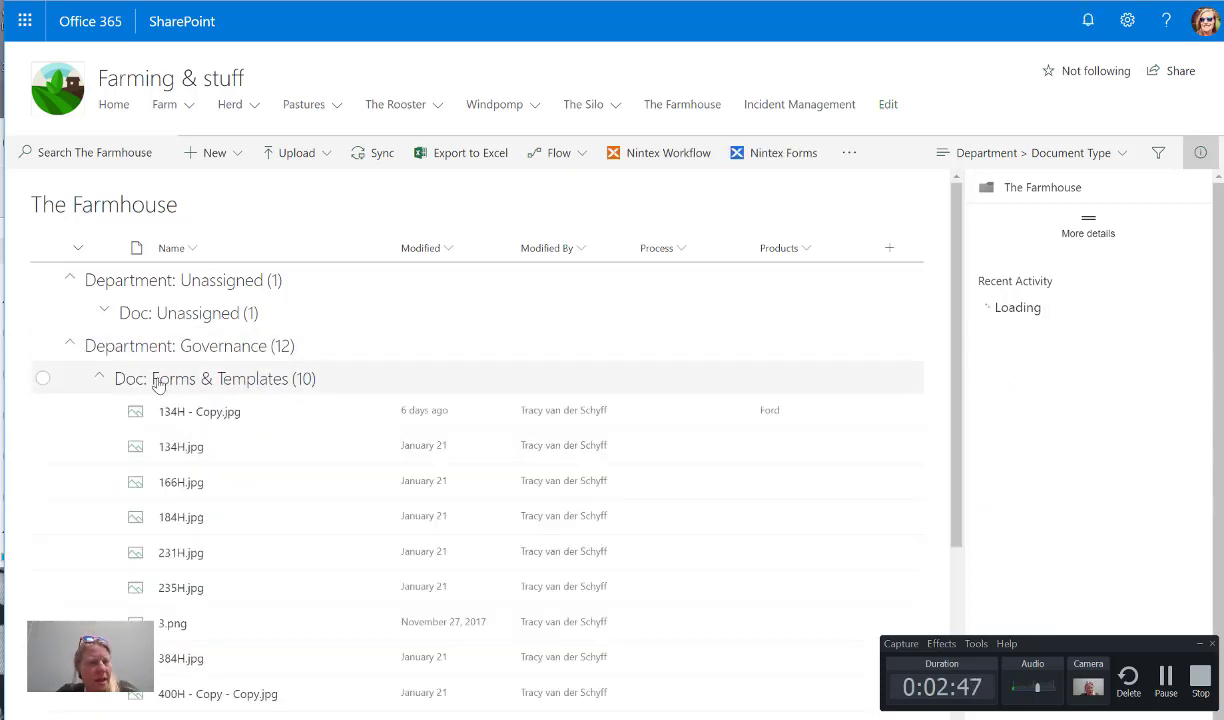
click(96, 380)
click(72, 345)
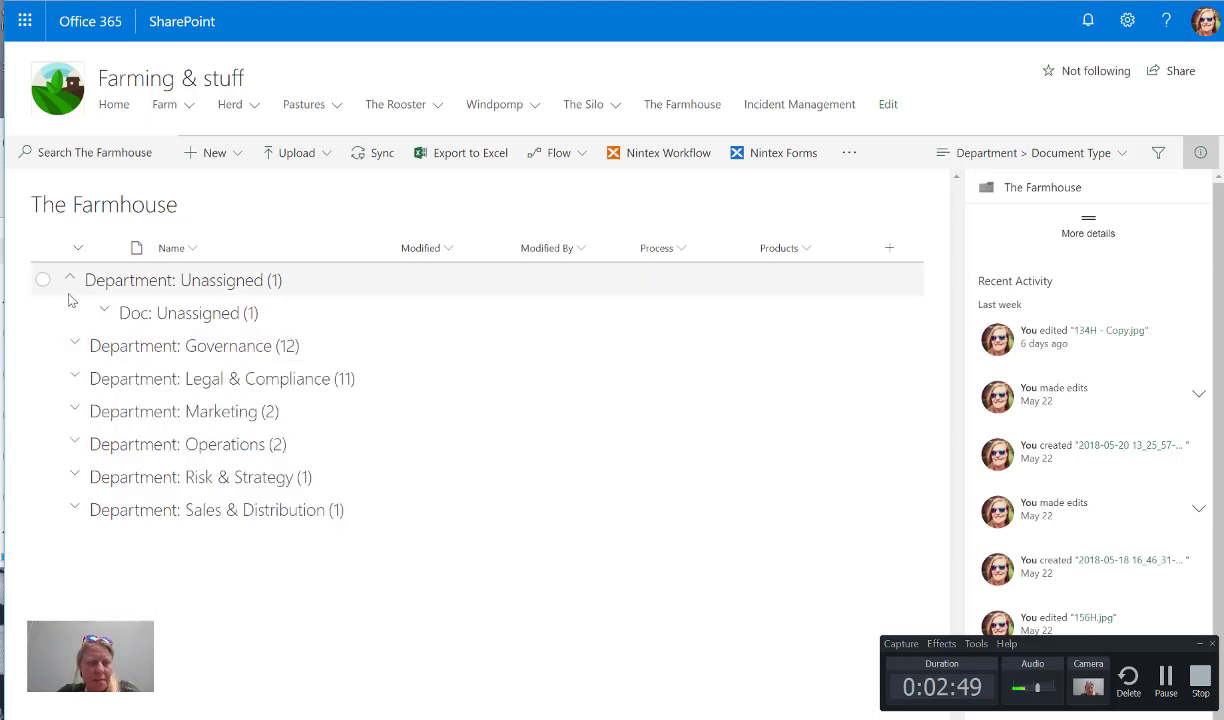
click(70, 278)
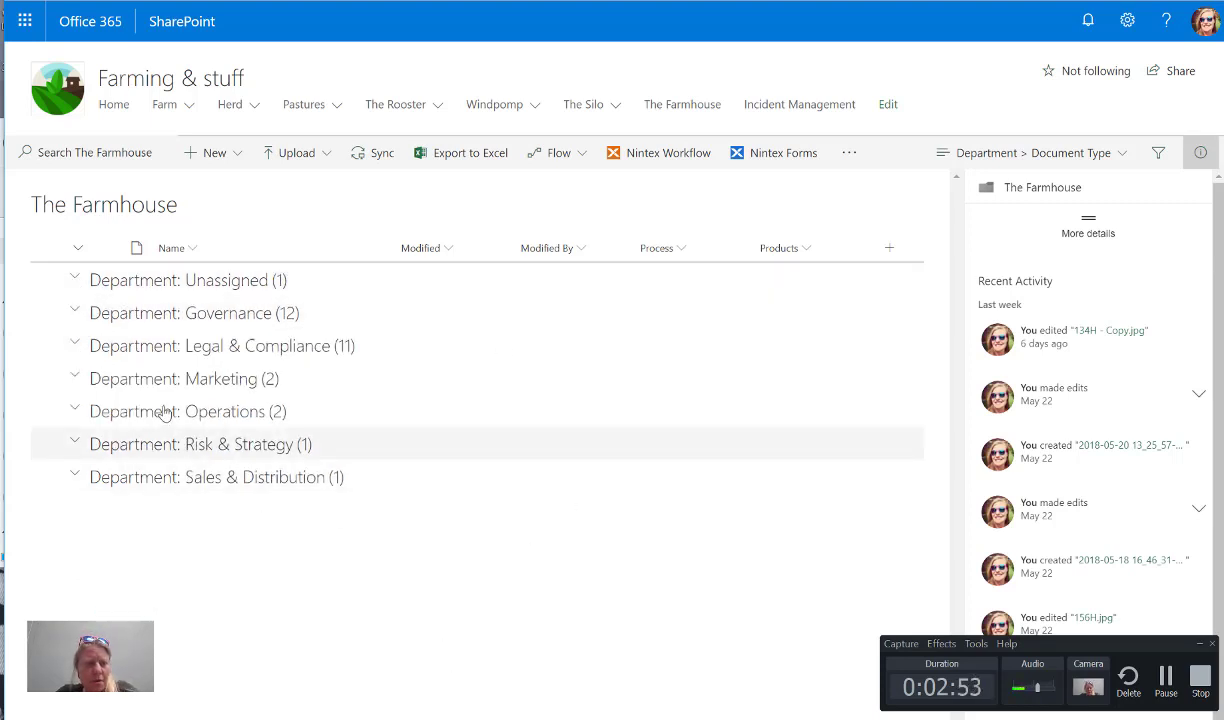
click(74, 379)
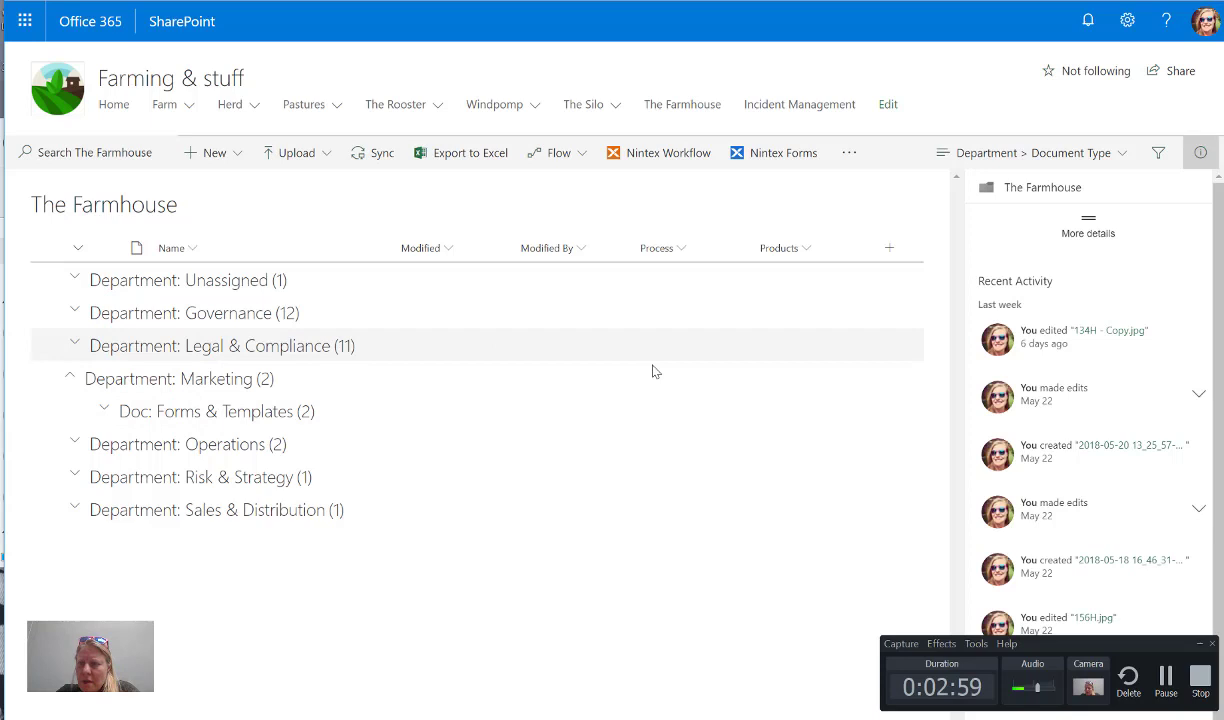
Filter the Department column to Marketing so only Marketing documents are listed
click(1115, 155)
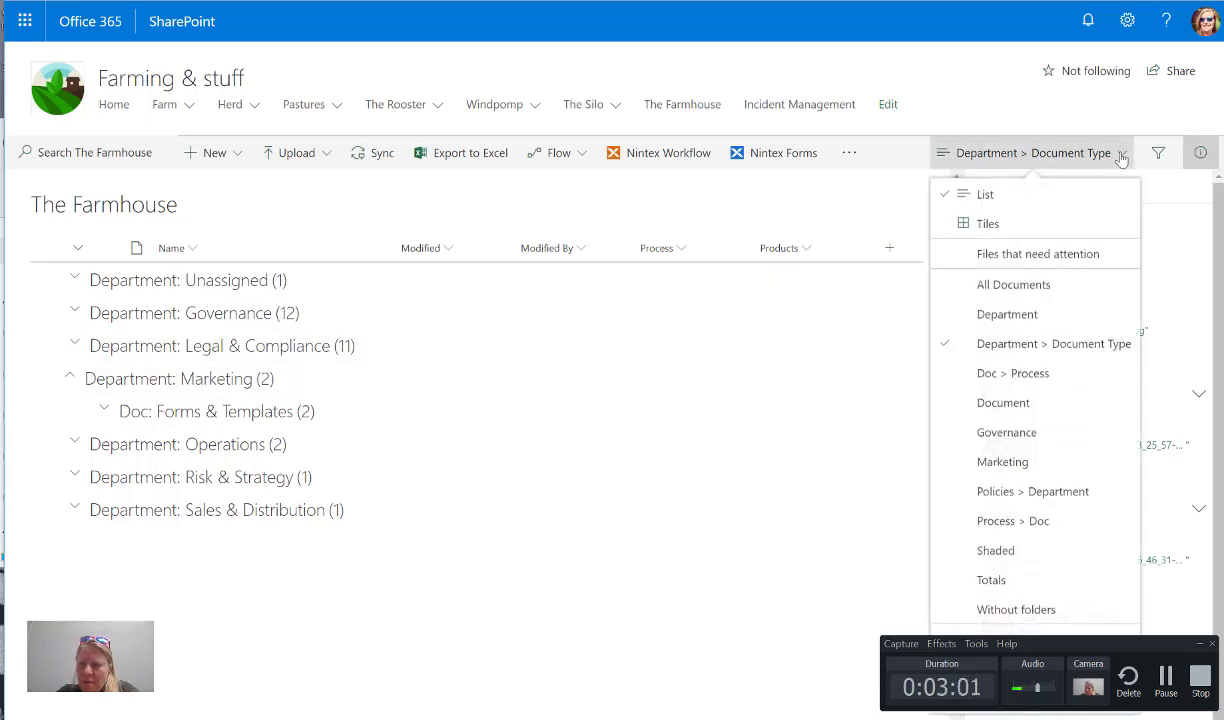
click(550, 500)
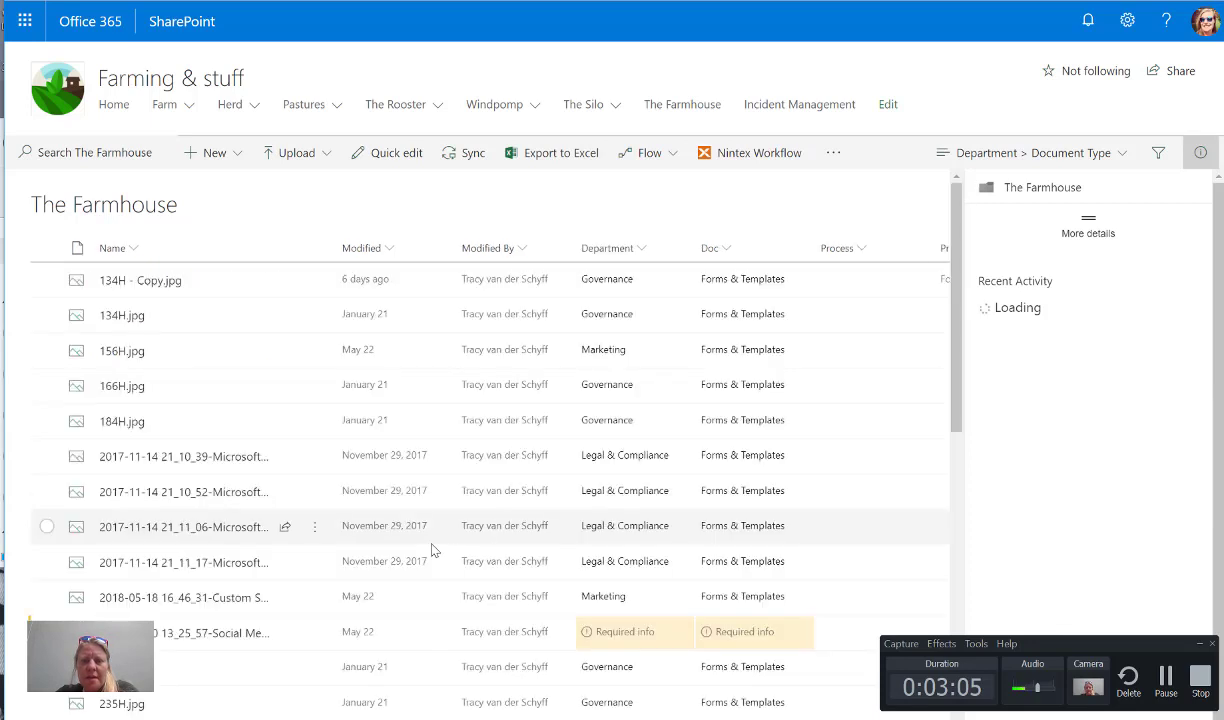
click(1201, 153)
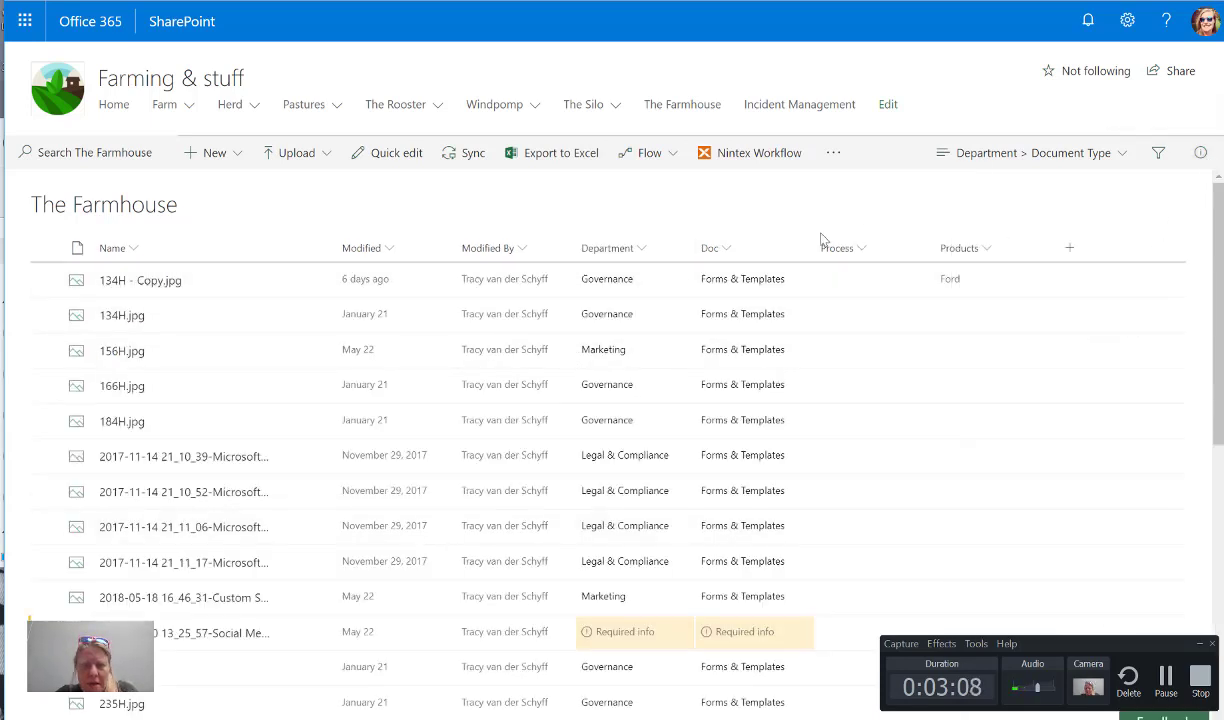
click(640, 250)
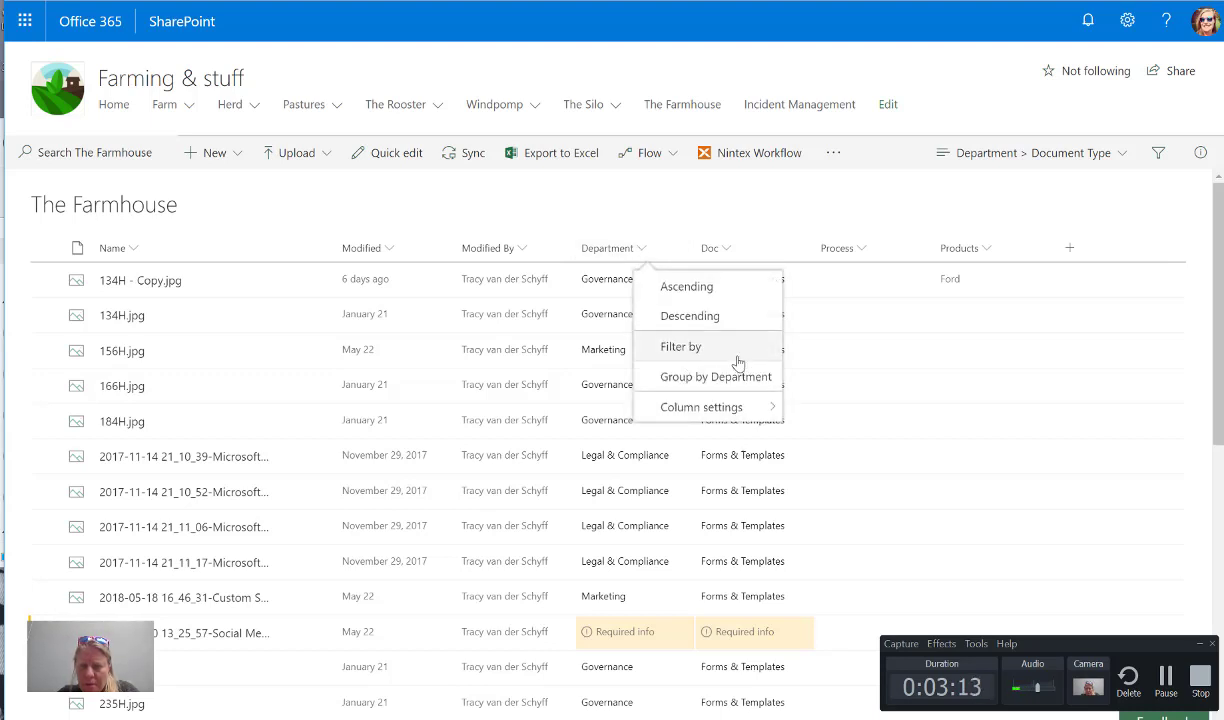
click(705, 350)
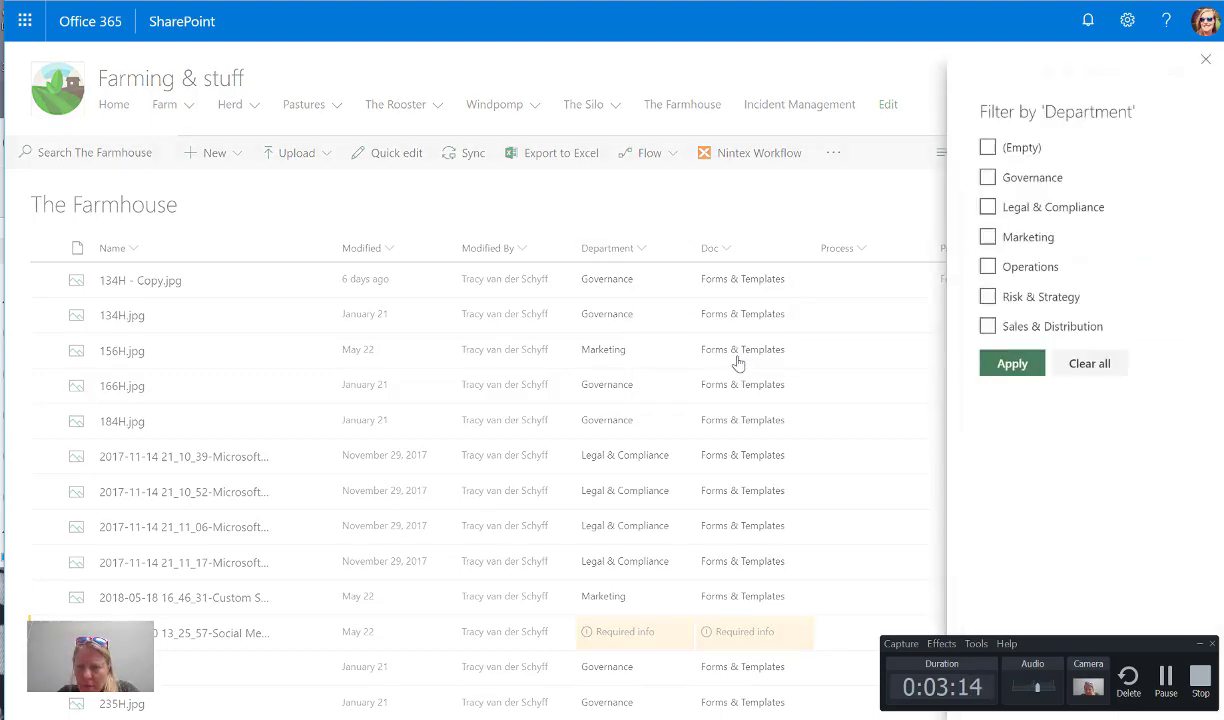
click(987, 237)
click(948, 414)
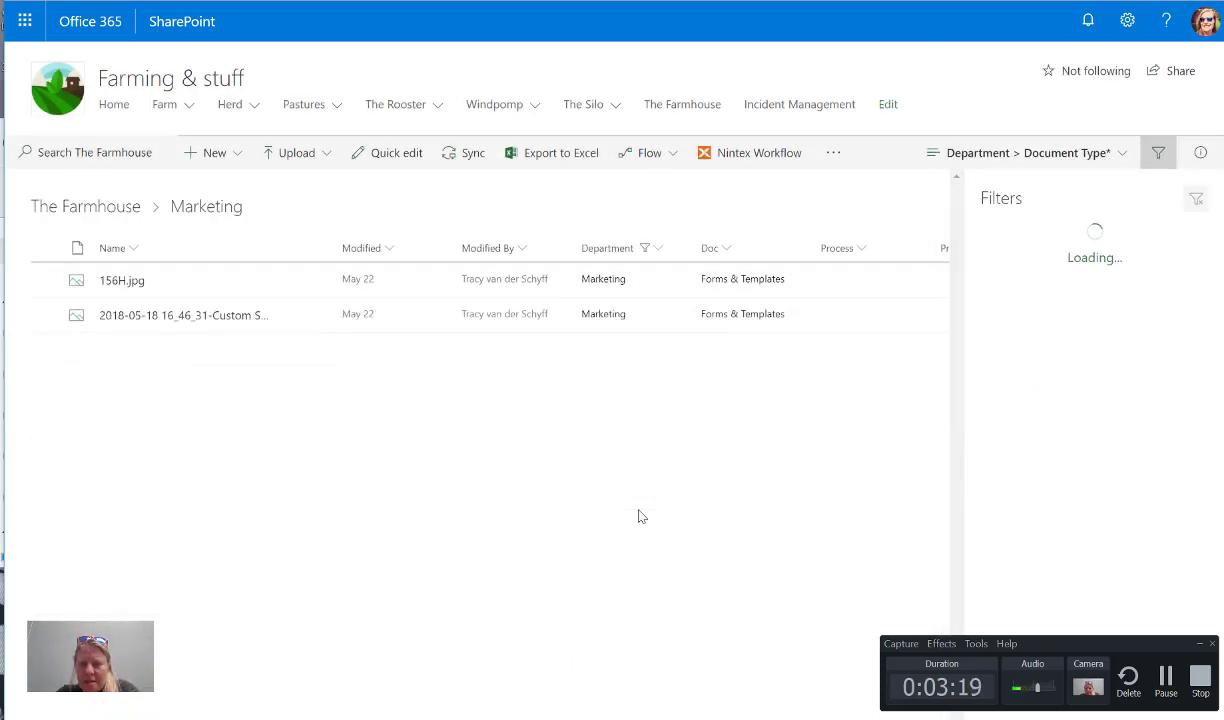
Review the view selector's options, such as Save view as and Edit current view
click(1121, 160)
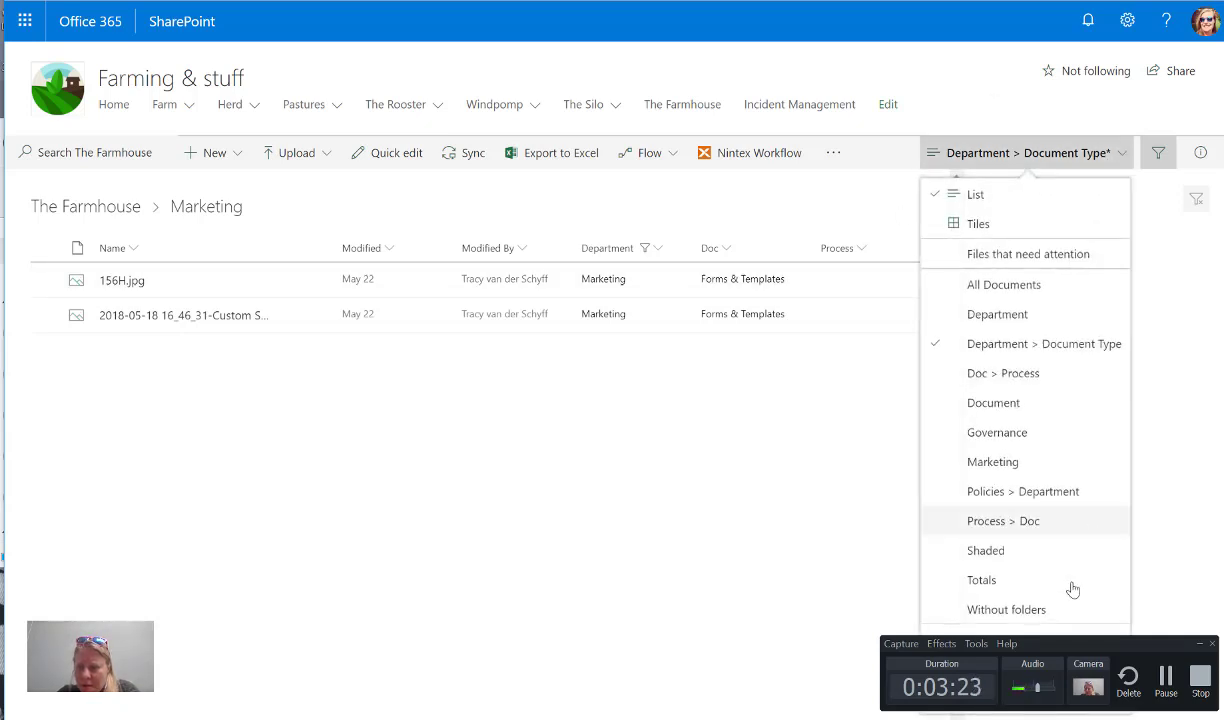
drag(1110, 643, 735, 628)
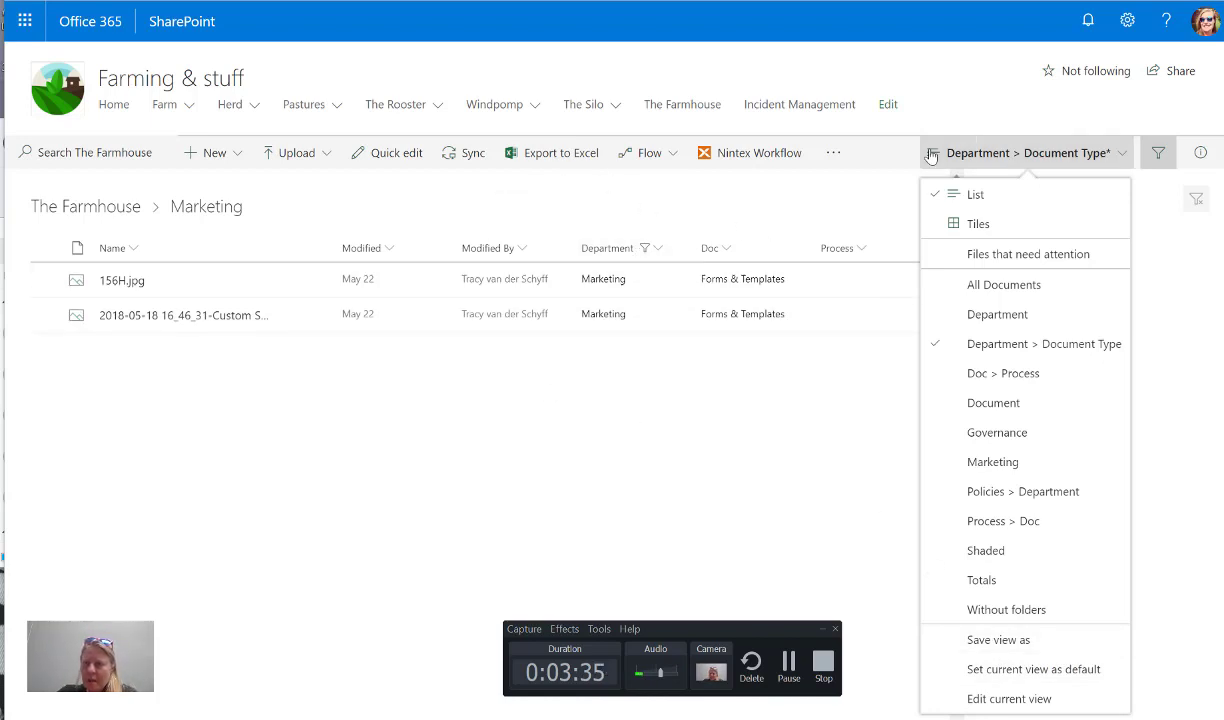
Go to The Farmhouse library settings and start creating a new view
click(1130, 22)
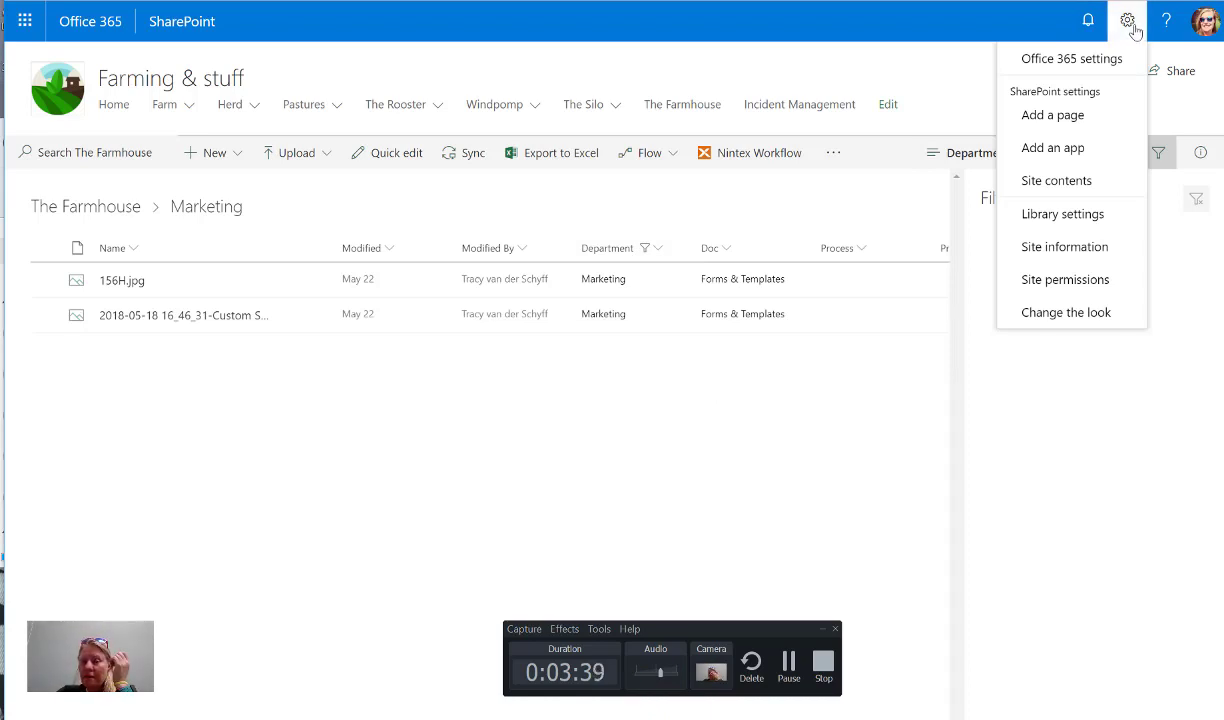
click(1030, 214)
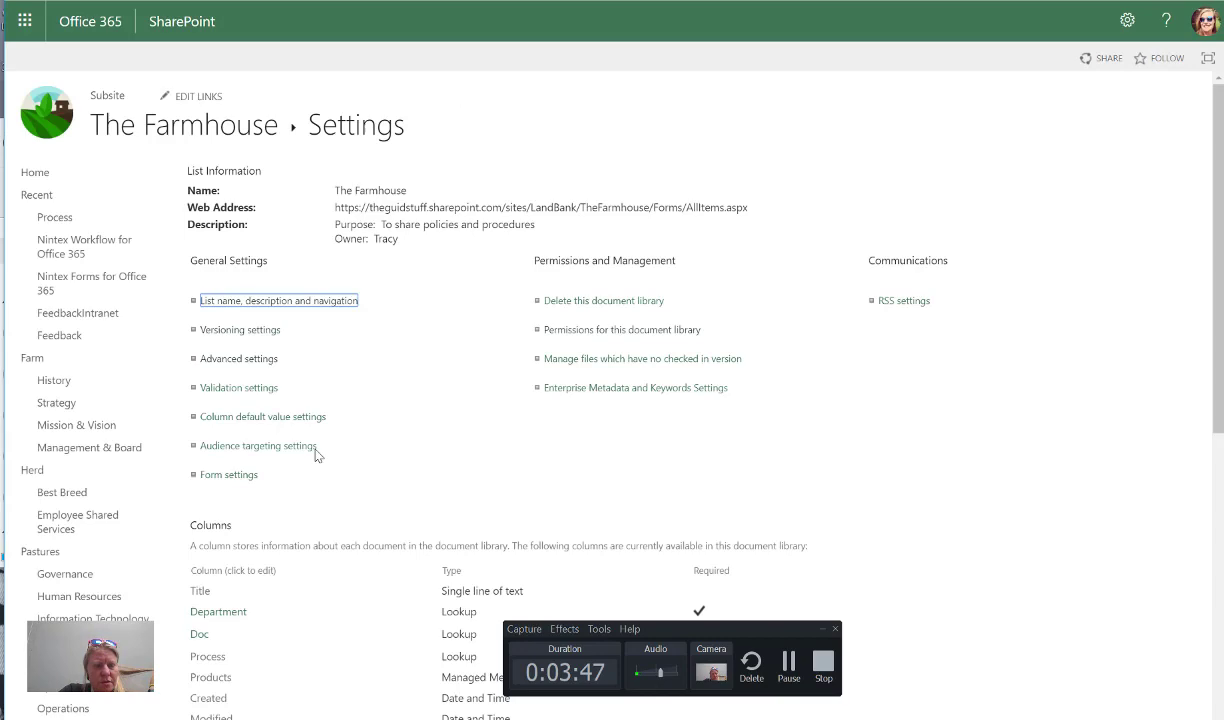
scroll(316, 455, down, 6)
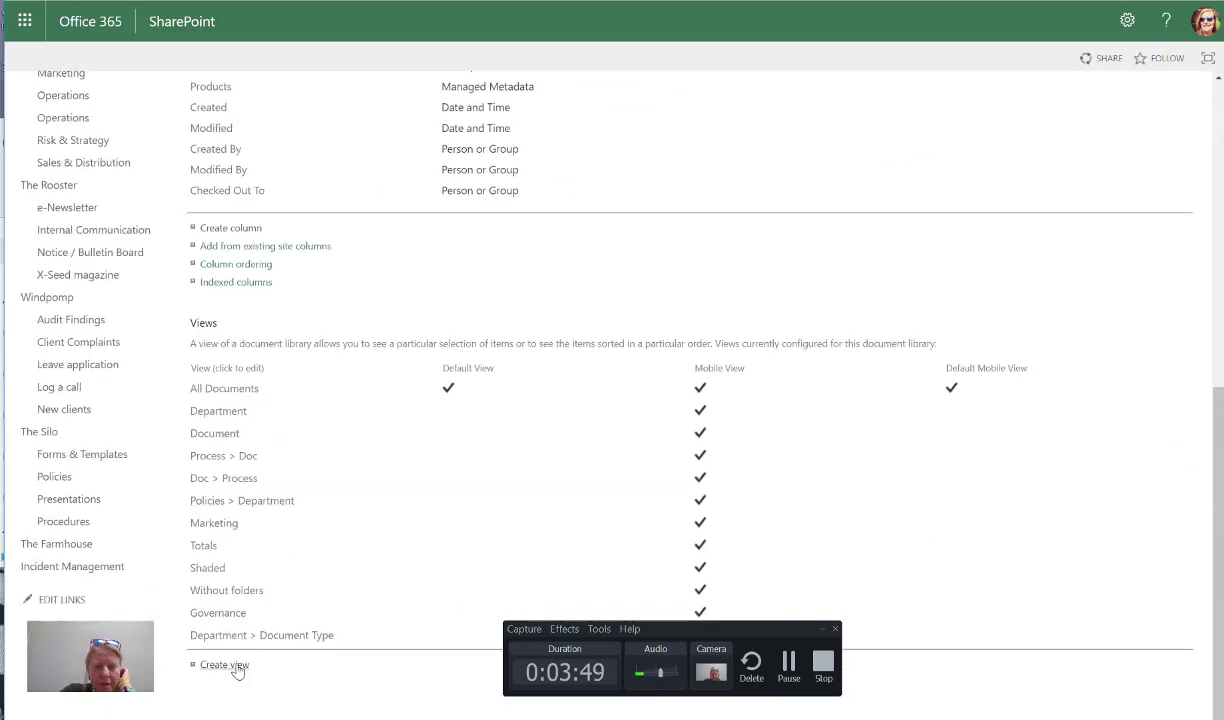
drag(728, 639, 1074, 656)
click(224, 664)
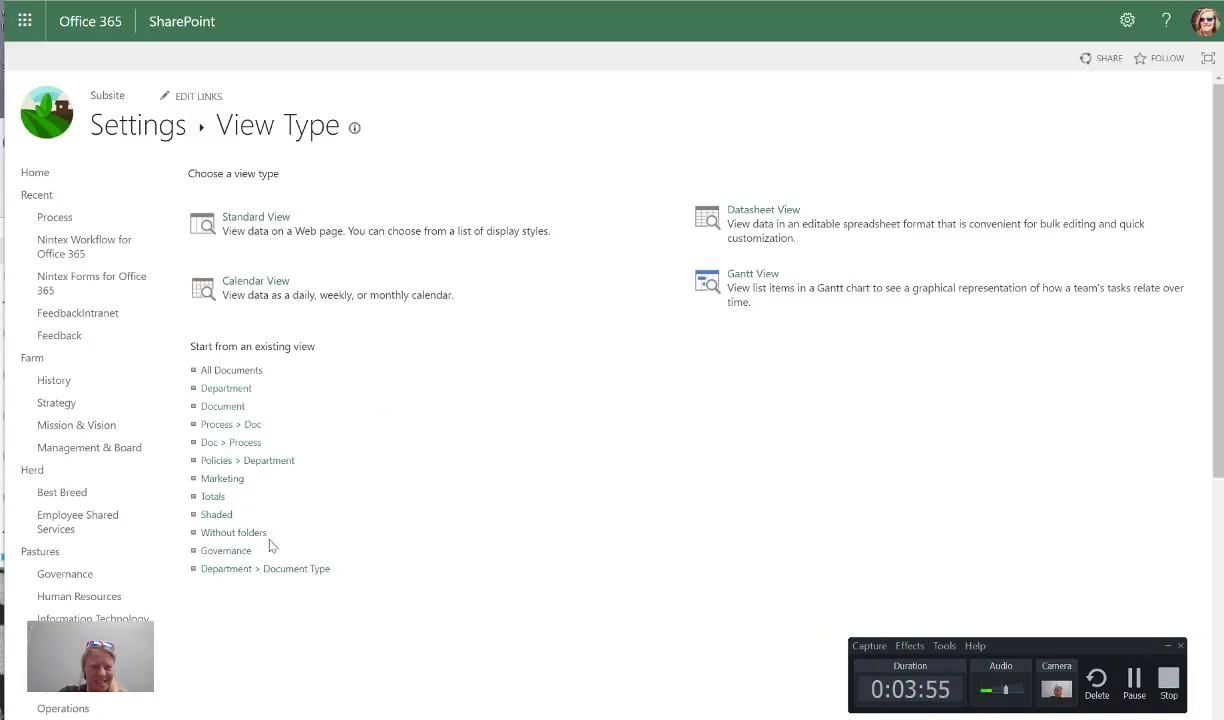
Pick a view type, name the public view 'Marketing > Policies', and scroll to Filter
click(243, 374)
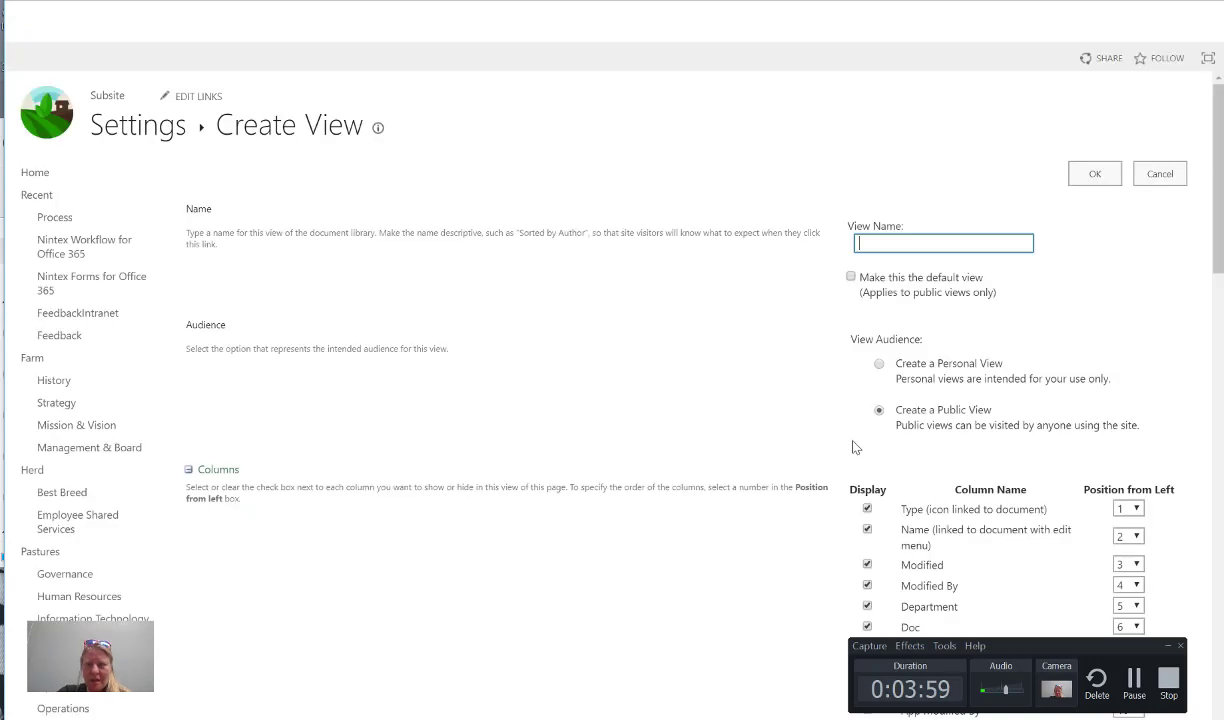
click(878, 243)
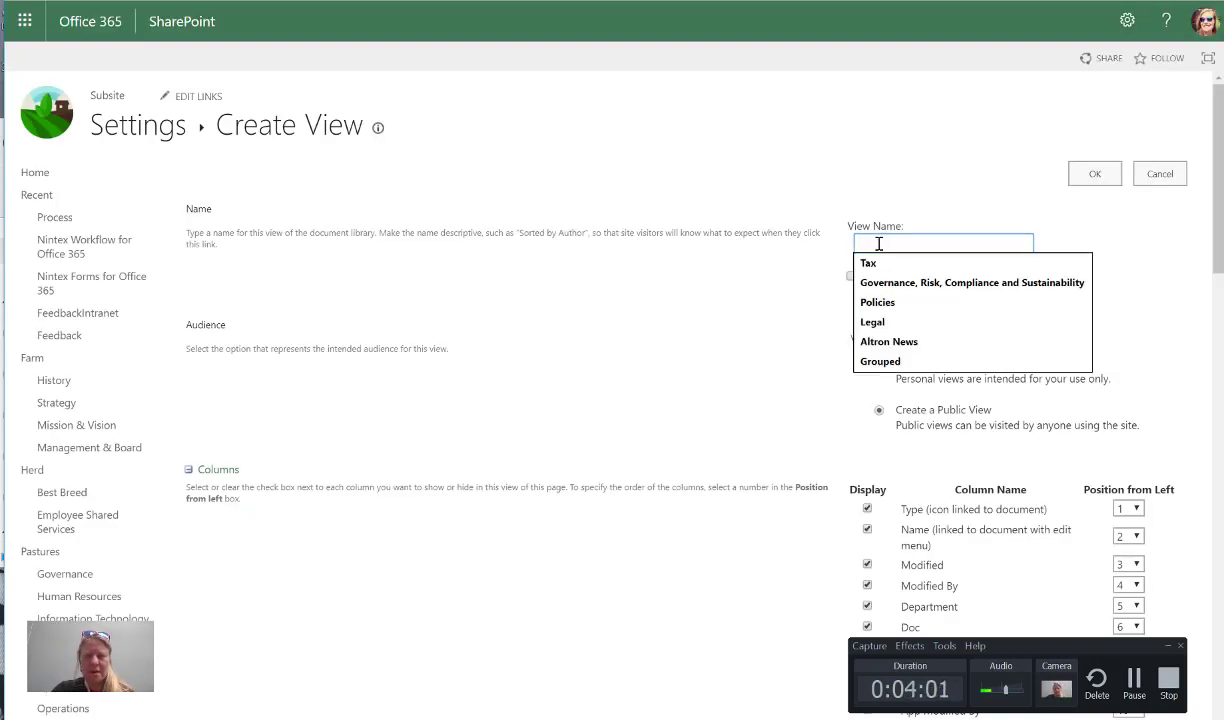
text(Marketing )
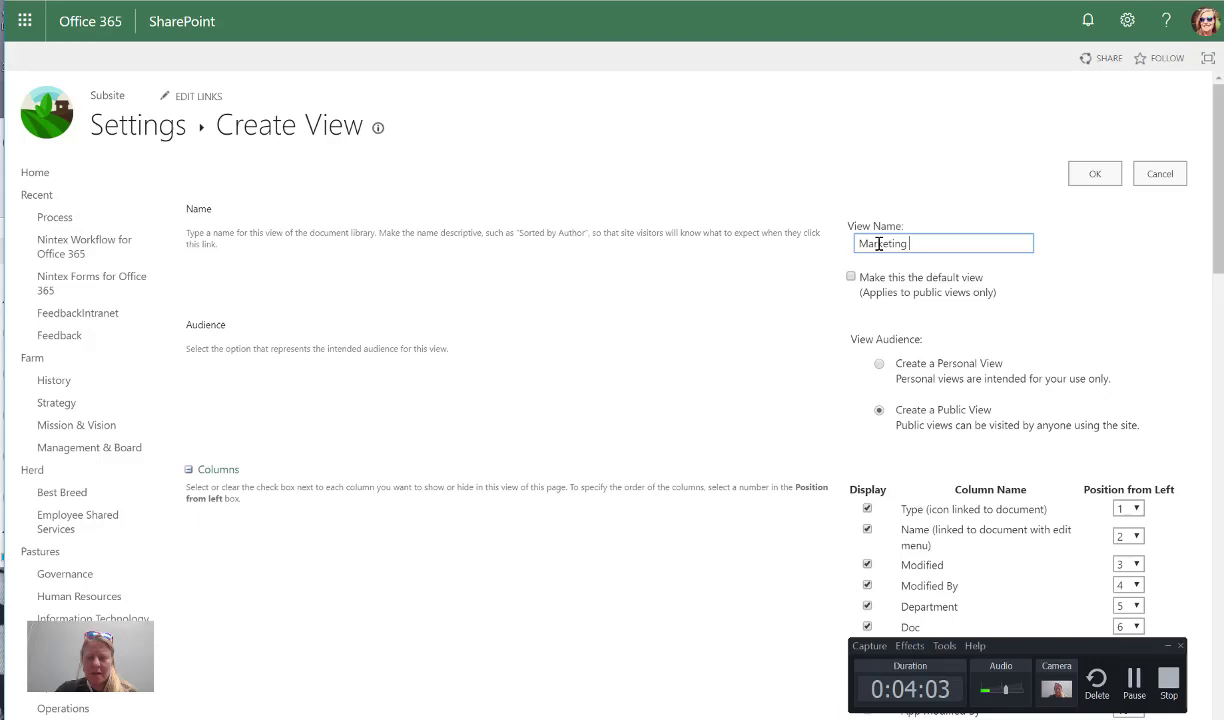
text(> Policies)
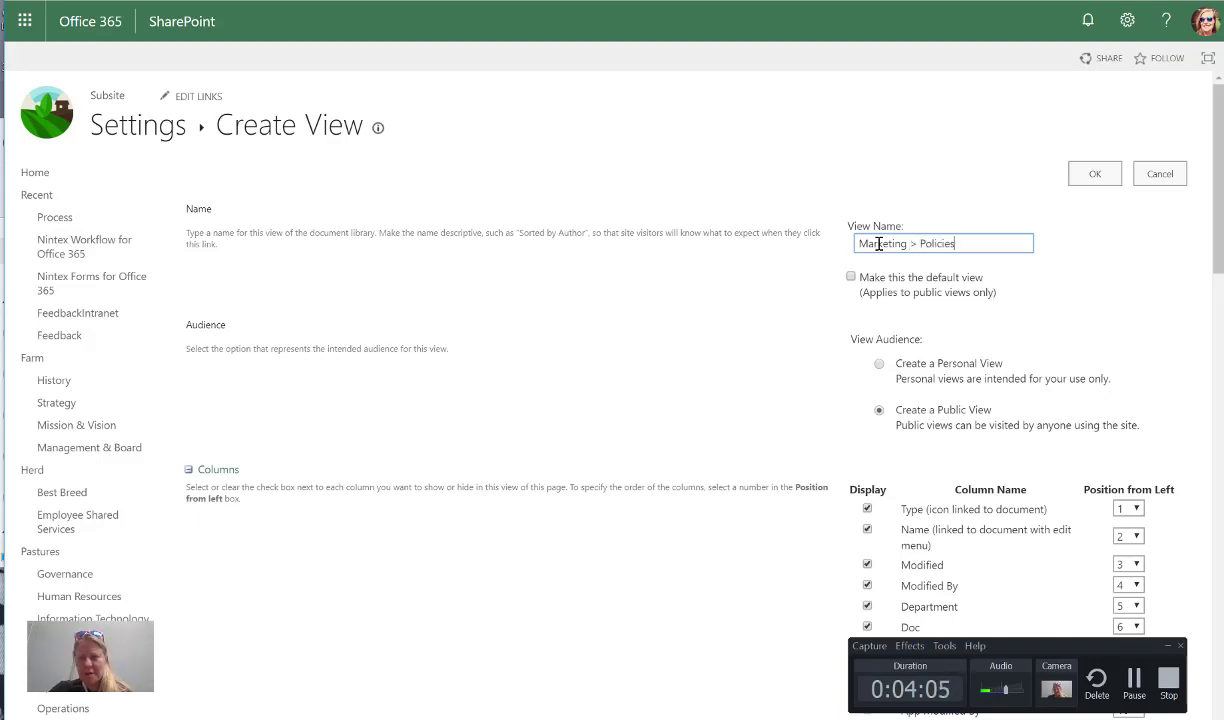
scroll(660, 339, down, 10)
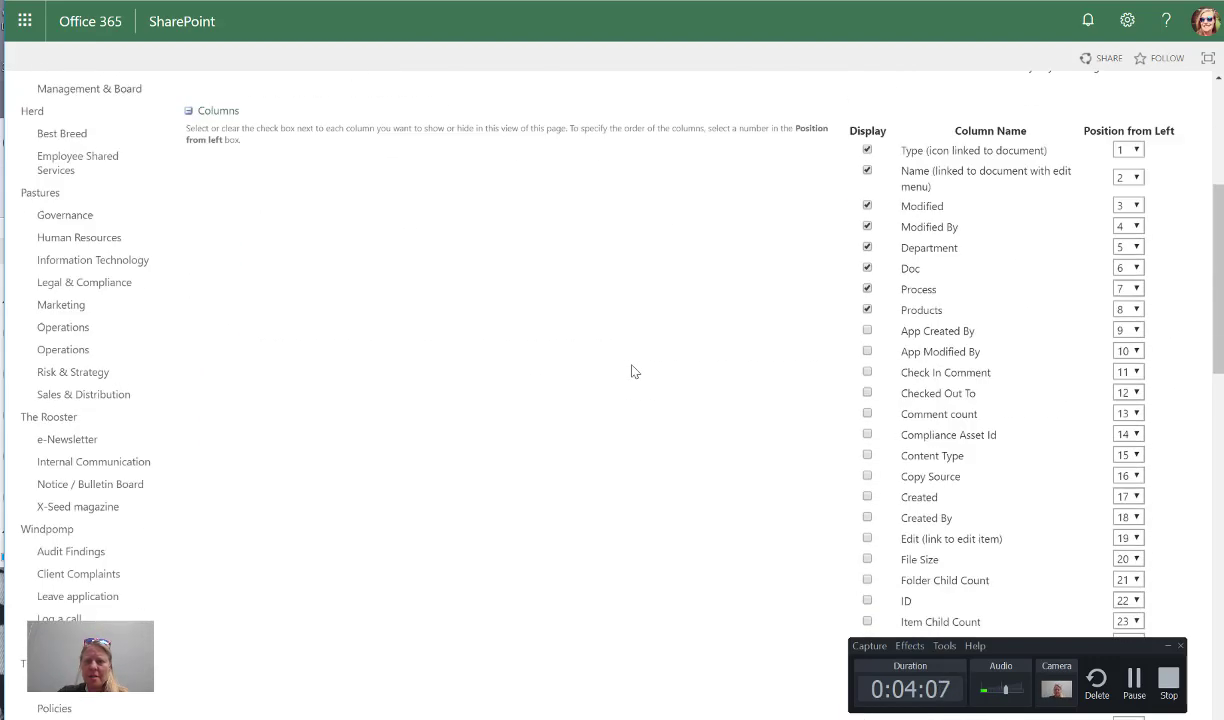
scroll(620, 401, down, 3)
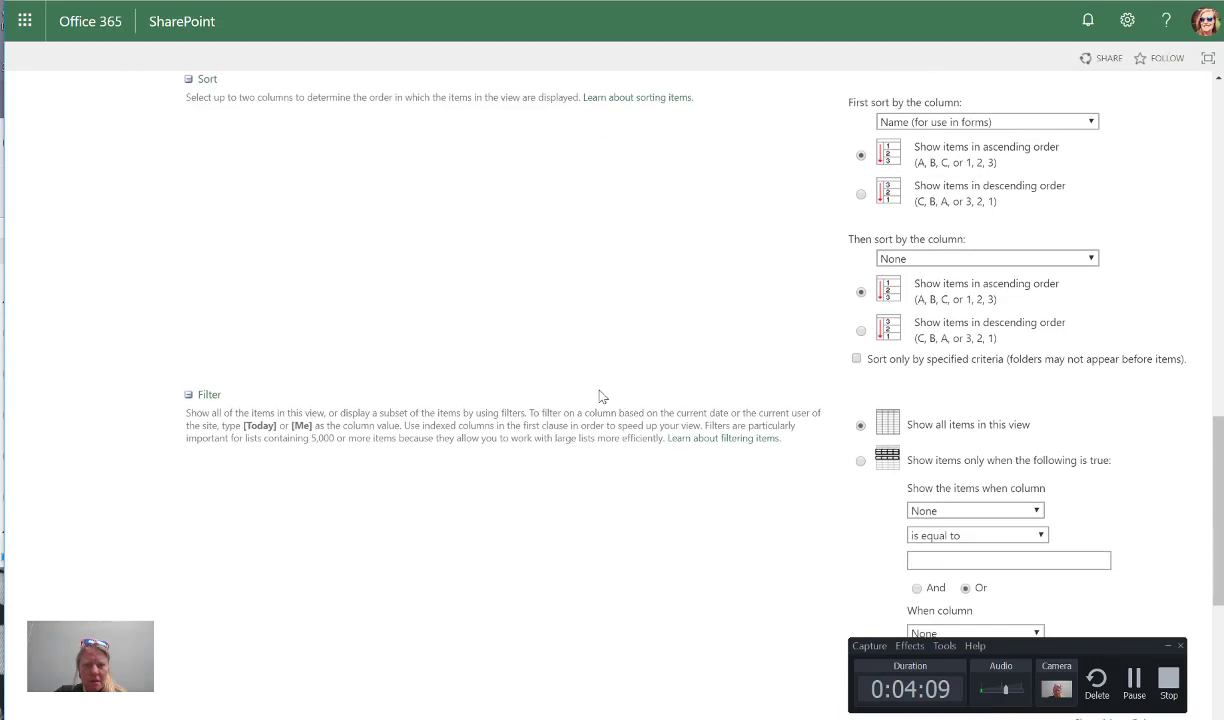
scroll(599, 396, down, 2)
Add a filter condition showing only items where Department is equal to Marketing
click(860, 258)
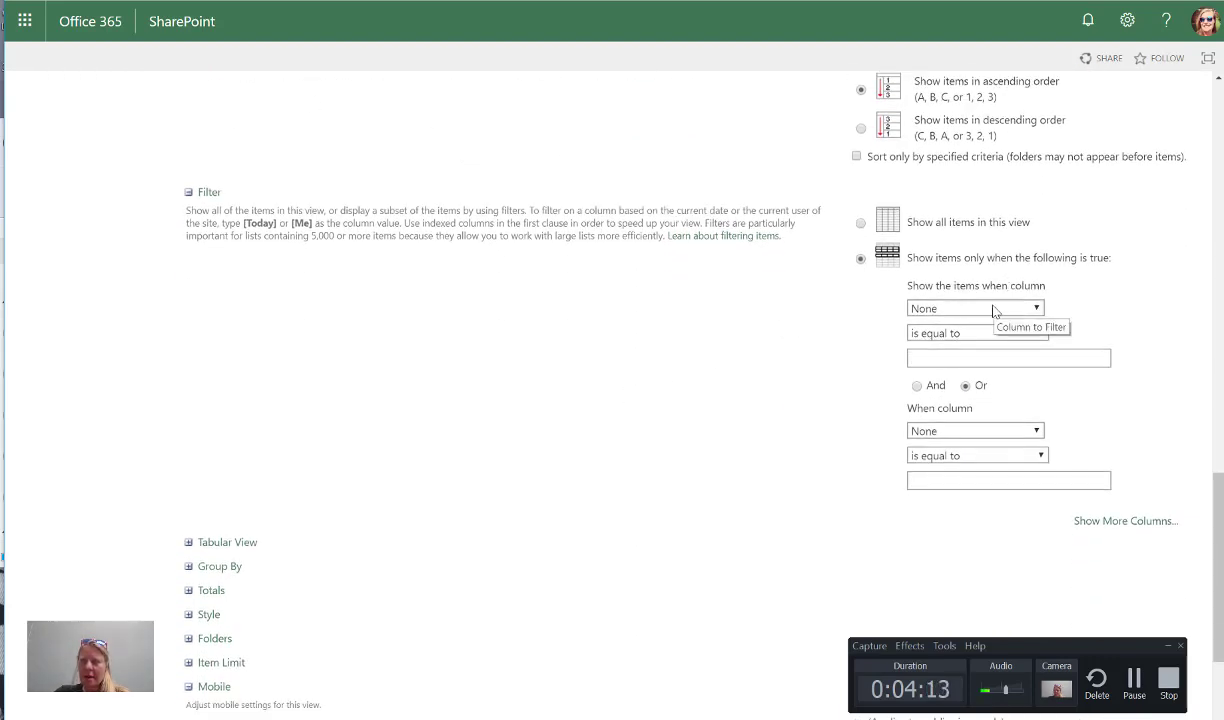
click(950, 308)
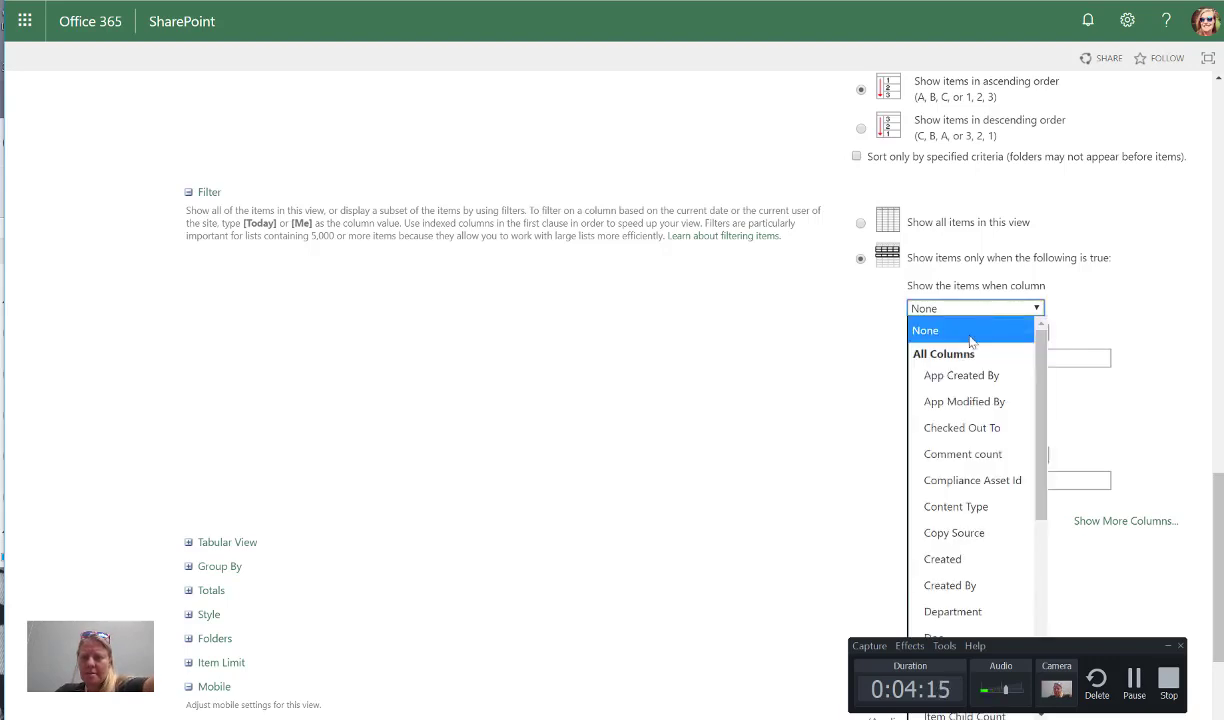
click(1085, 655)
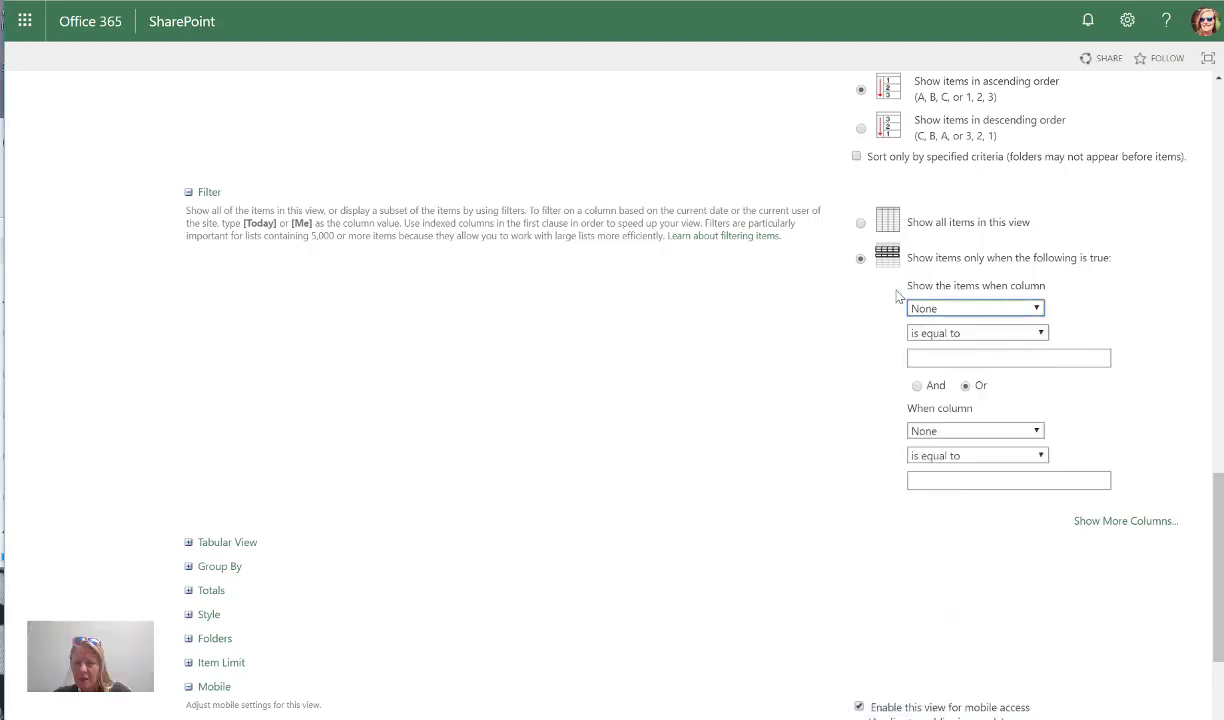
click(945, 309)
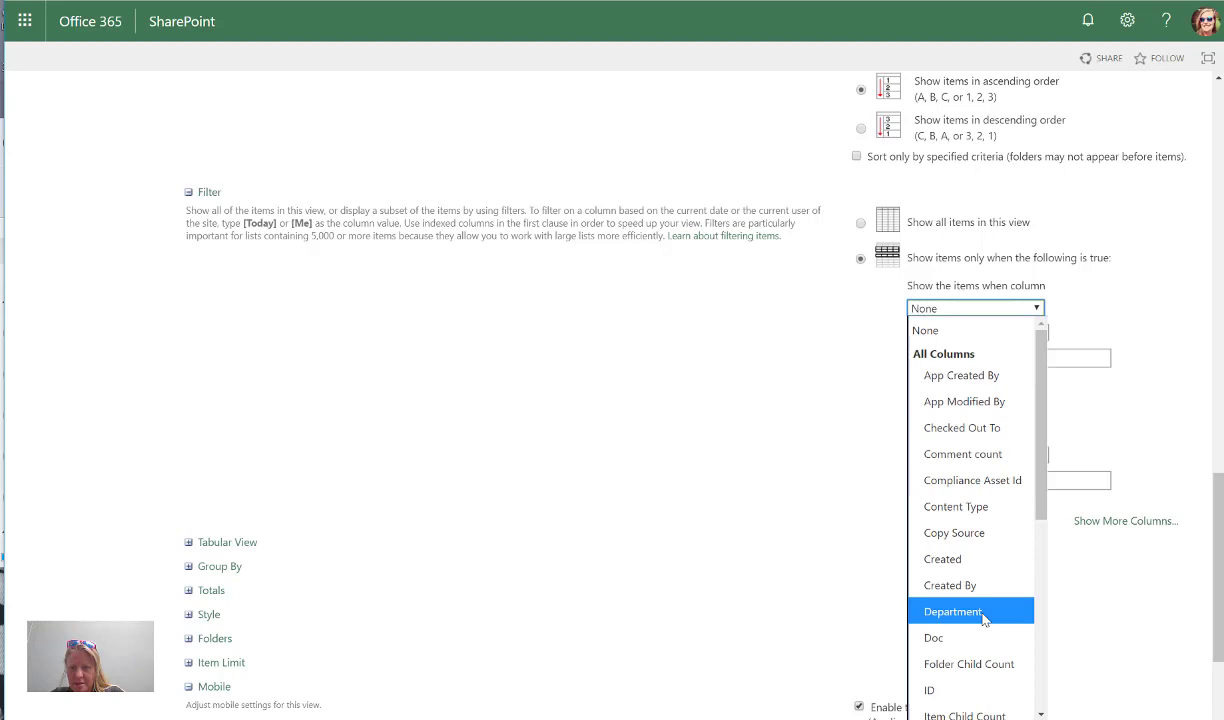
click(985, 612)
click(960, 358)
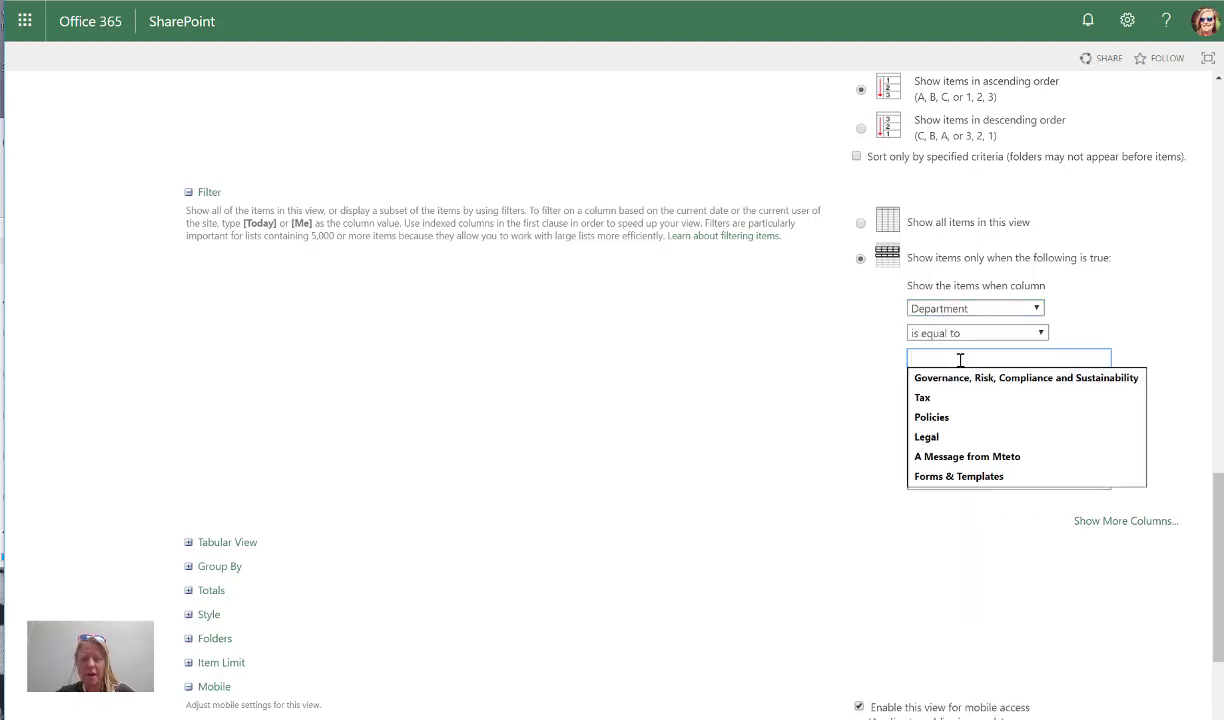
text(Marketing)
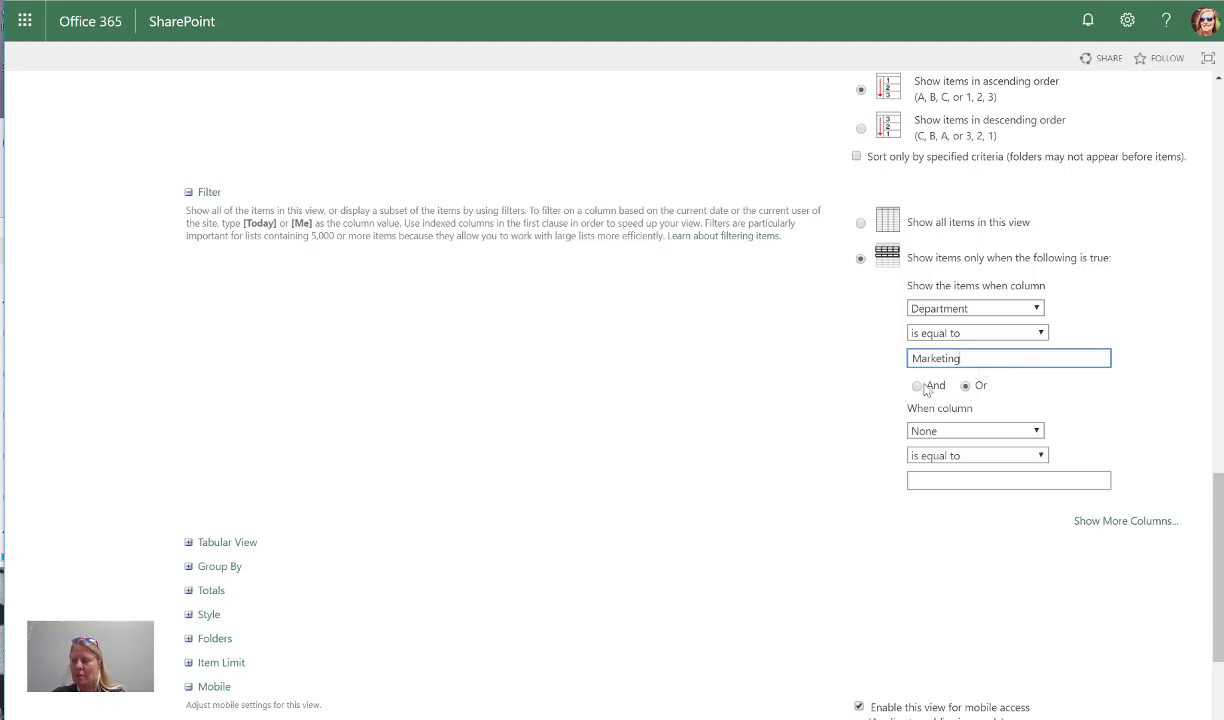
Add an And condition requiring Doc to equal Policies
click(918, 386)
click(945, 432)
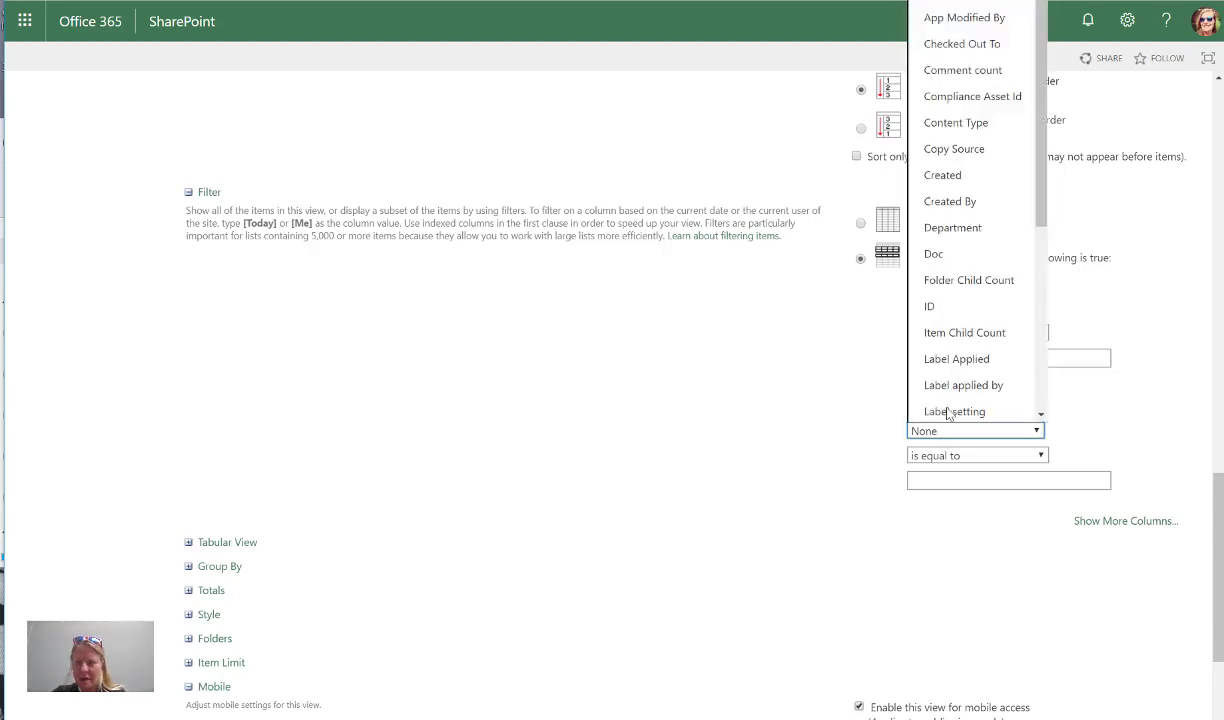
click(945, 251)
click(978, 480)
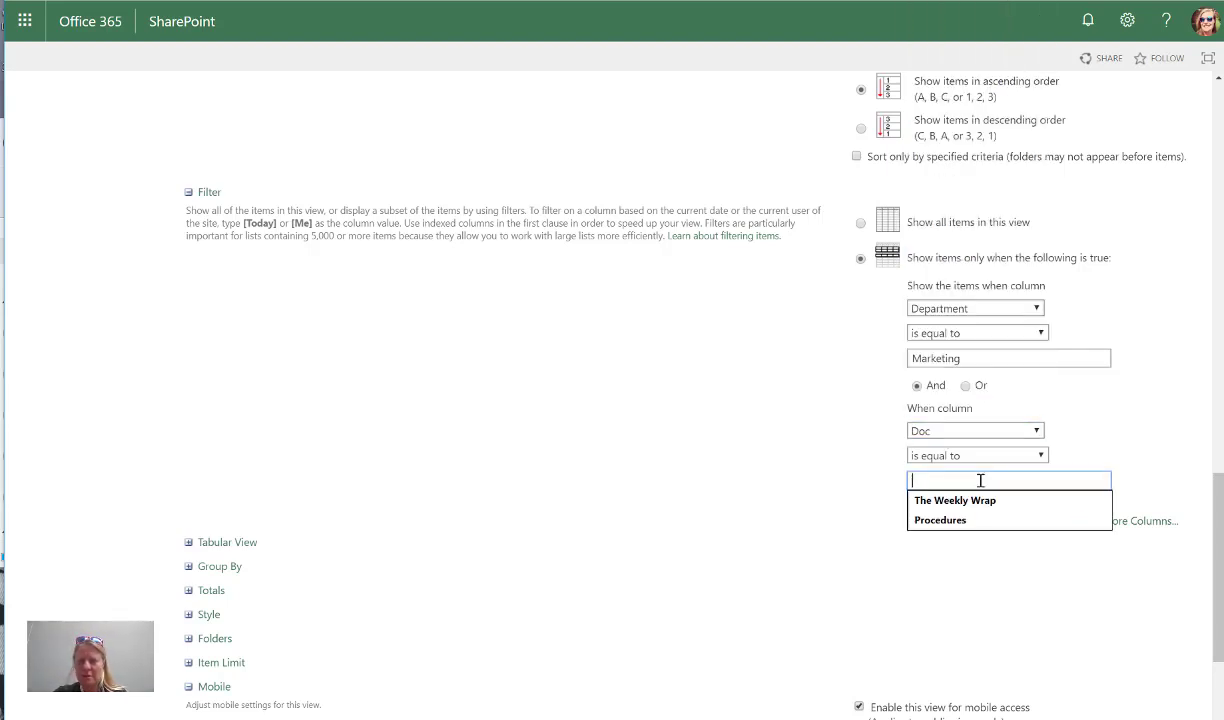
text(Policies)
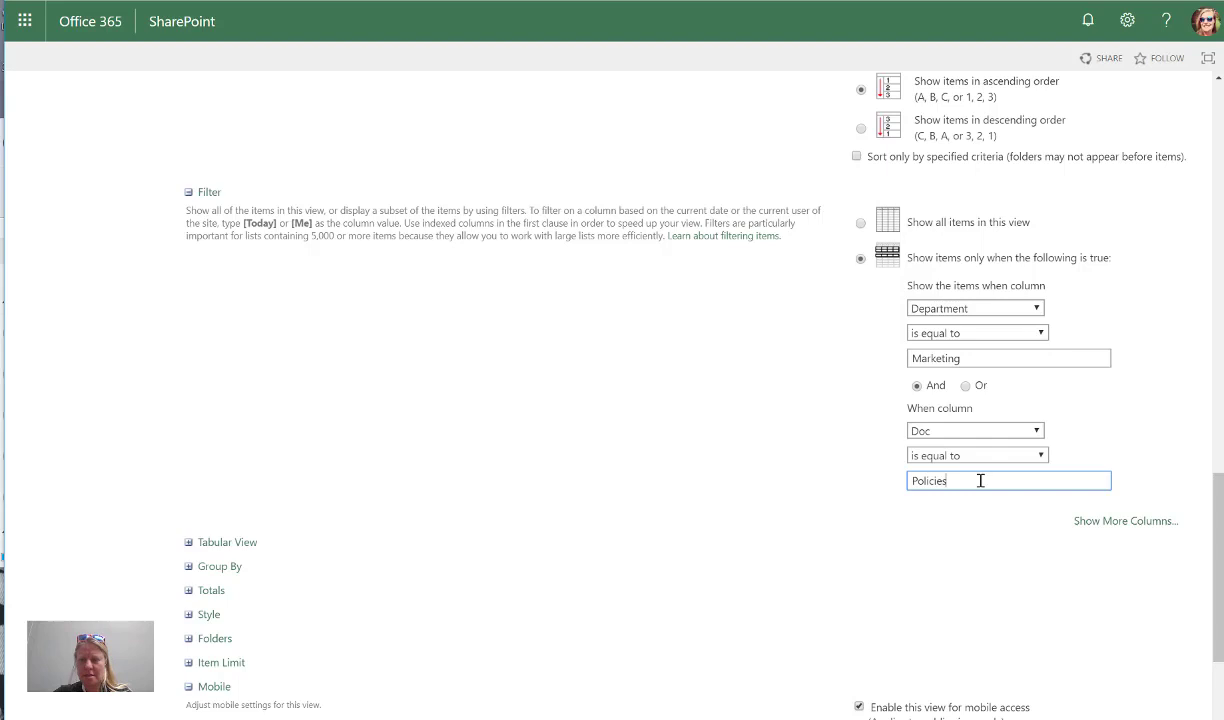
Change the item limit from 30 to 100 items per batch and save the view
scroll(375, 508, down, 2)
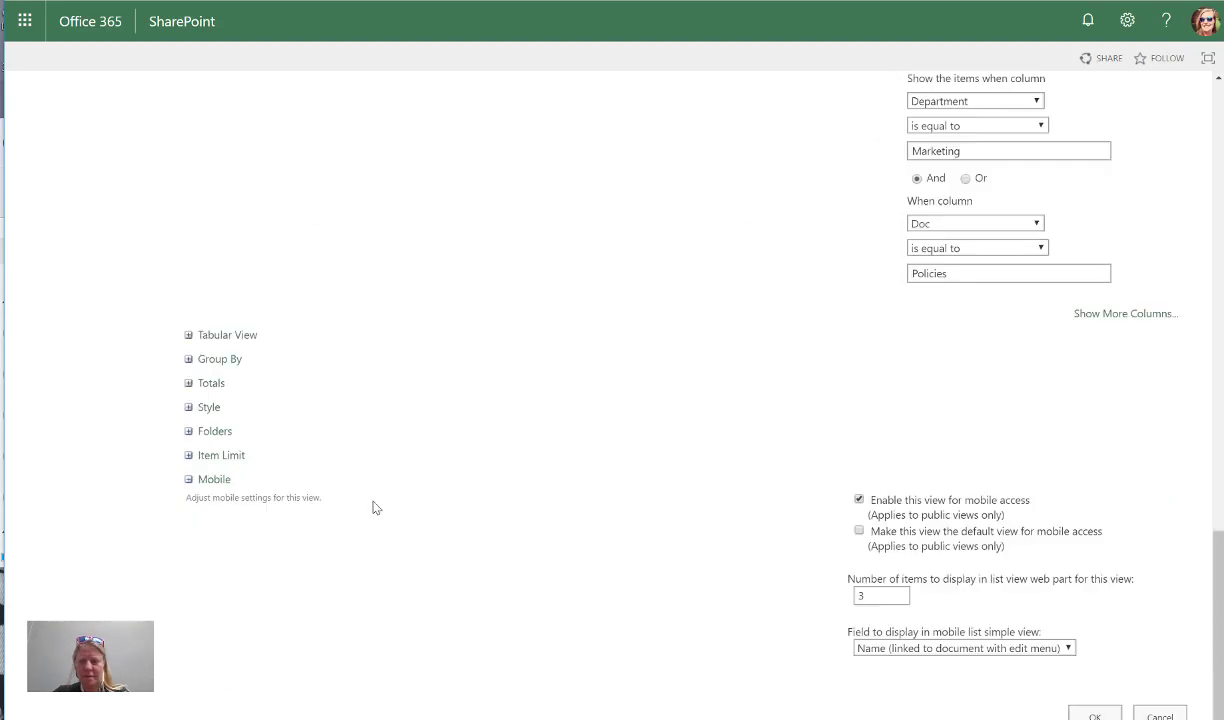
scroll(375, 508, down, 1)
click(221, 397)
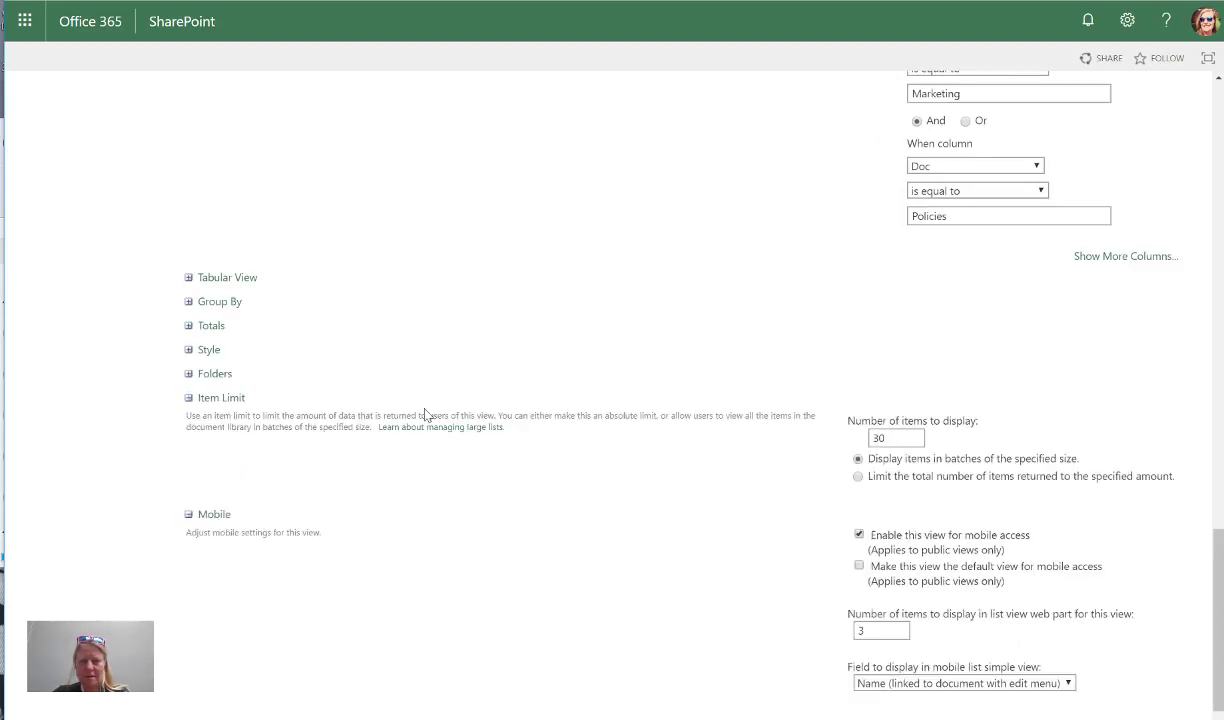
double_click(880, 438)
text(10)
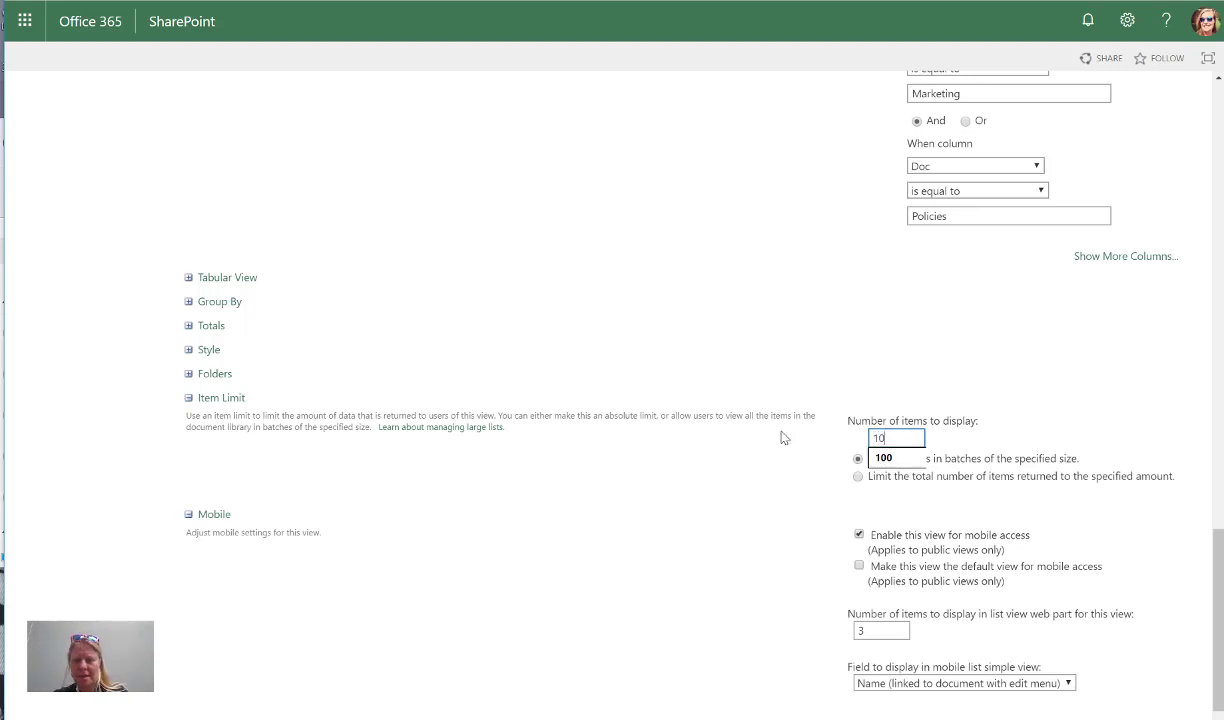
text(0)
scroll(760, 511, down, 1)
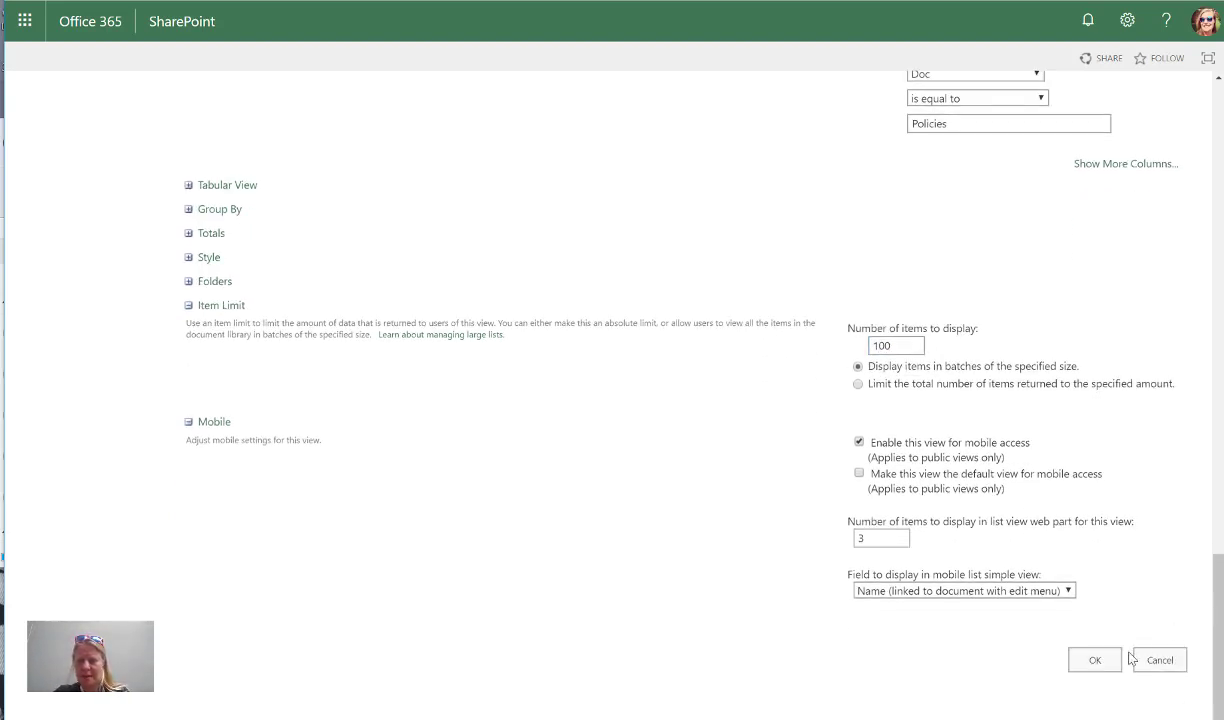
click(1090, 659)
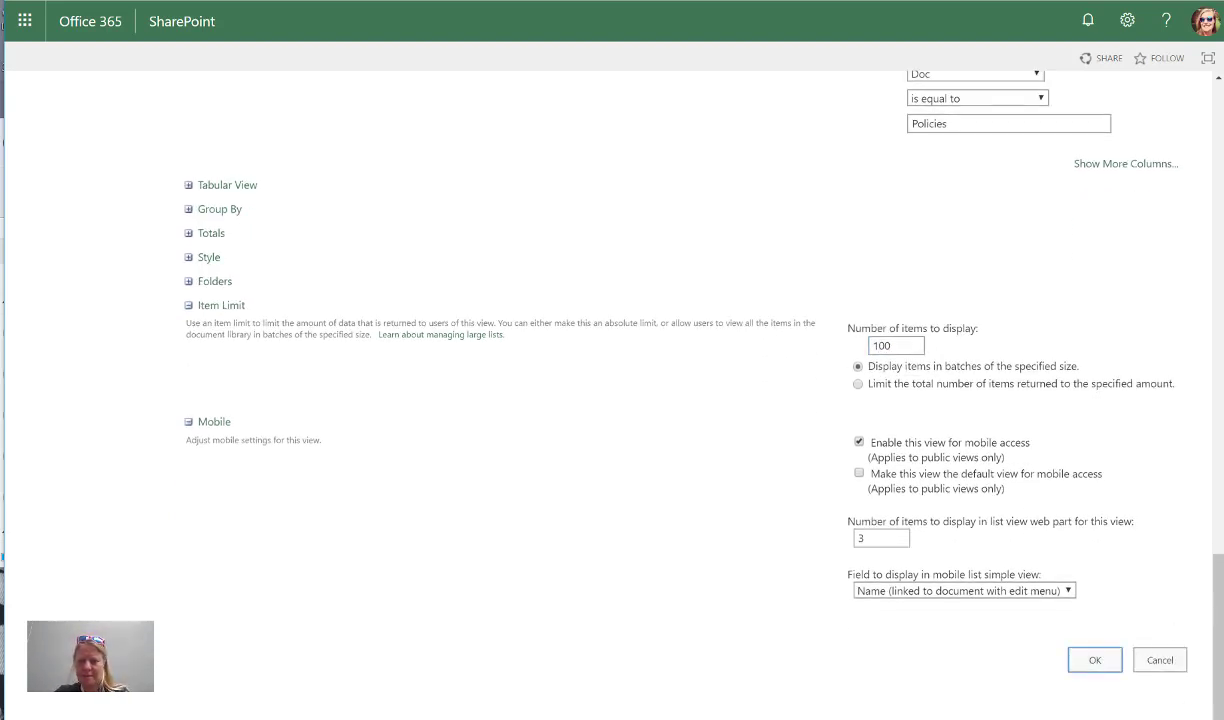